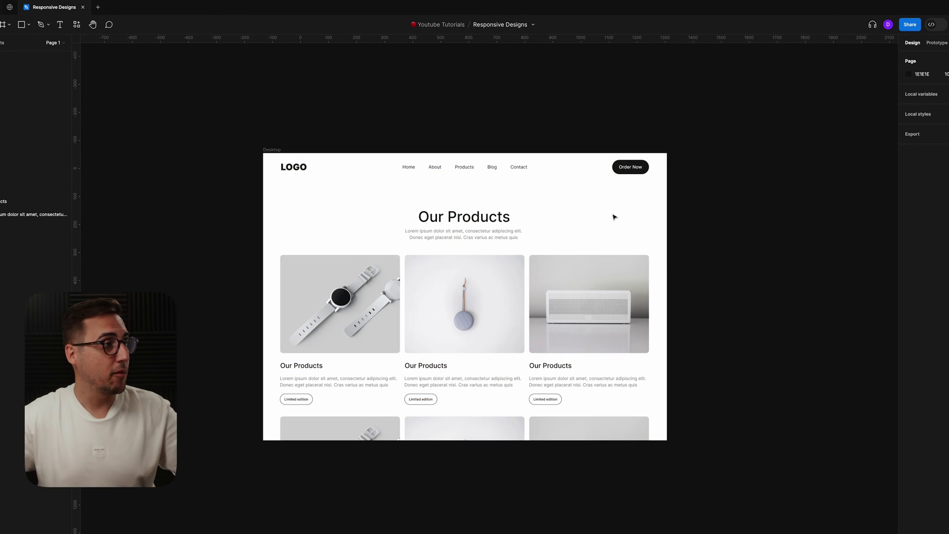
left_click(434, 167)
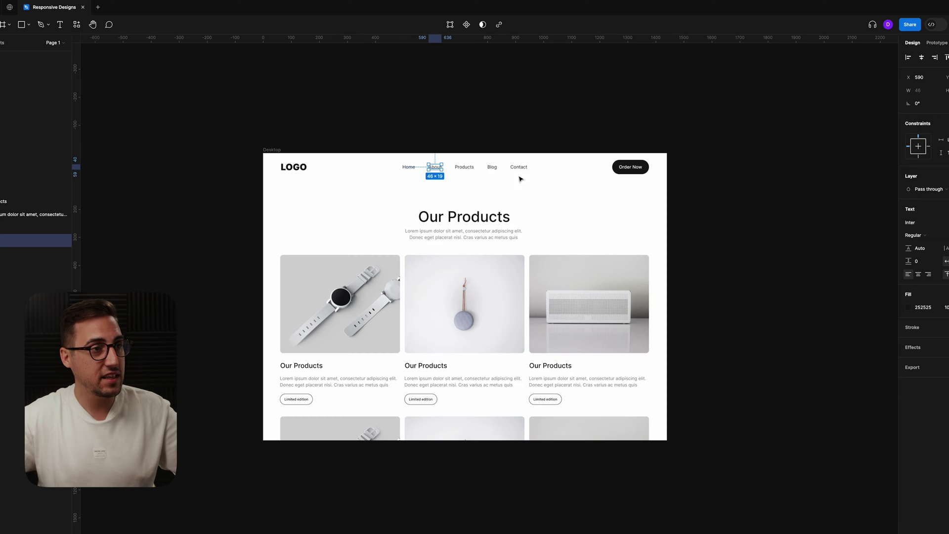
left_click_drag(354, 127, 549, 176)
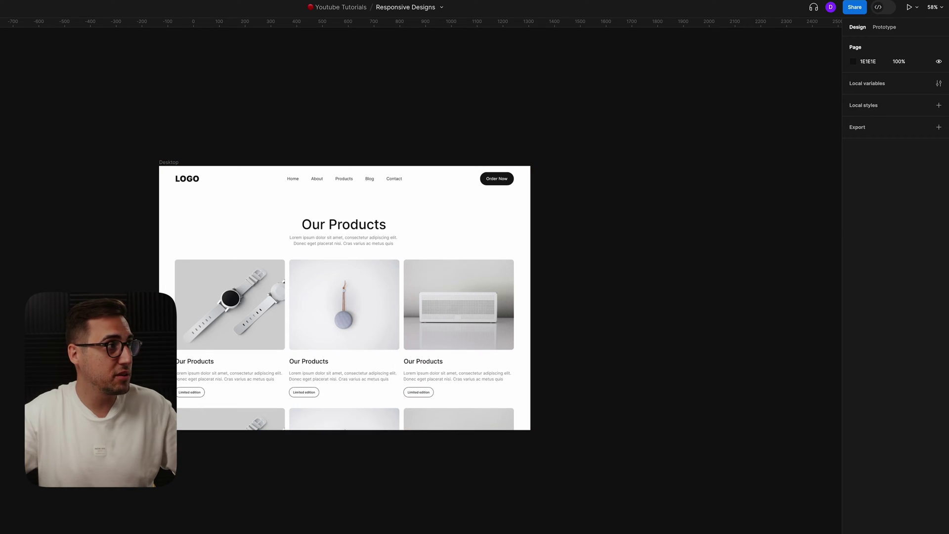
Add an iPad mini 8.3 frame beside the Desktop frame and align its top edge with it.
key("f")
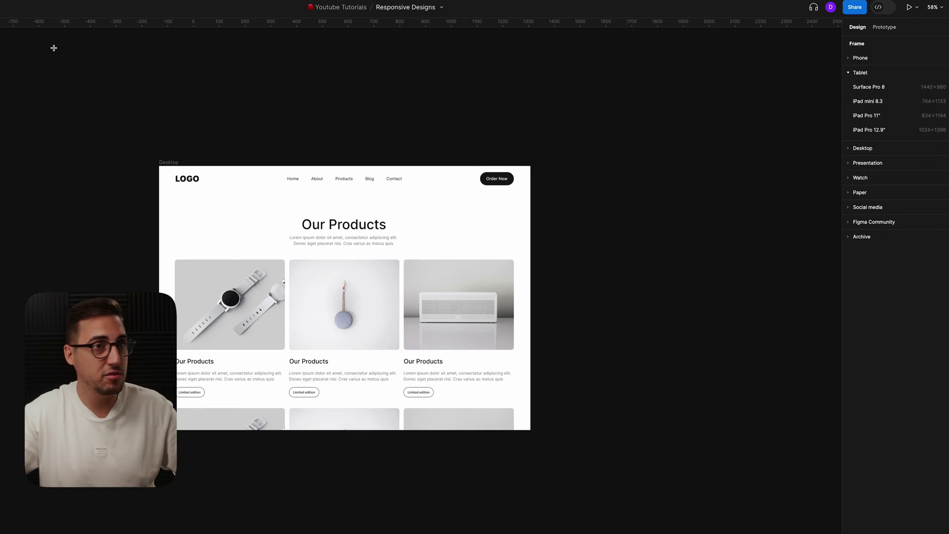
left_click(896, 106)
left_click_drag(566, 153, 570, 162)
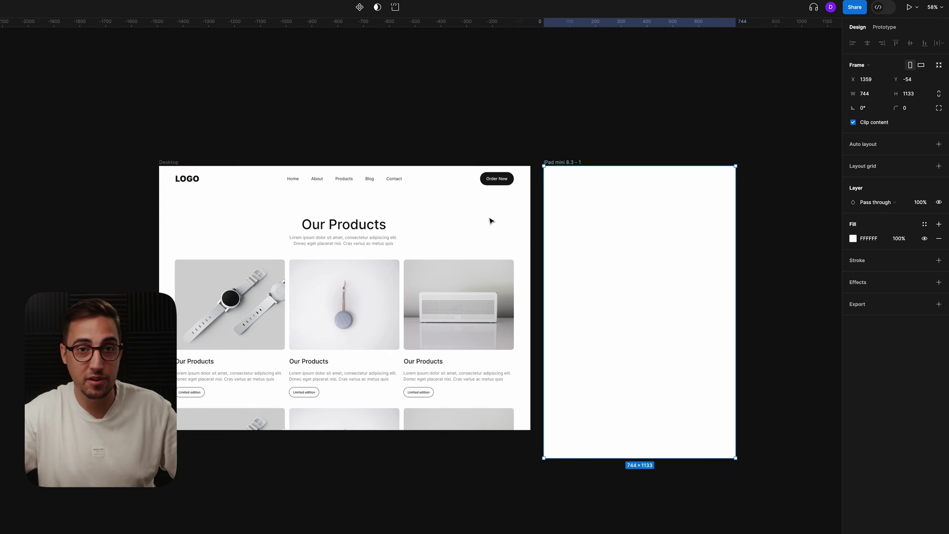
Copy the Desktop header items into the tablet frame and fit the navigation links beside the logo.
left_click_drag(151, 127, 501, 188)
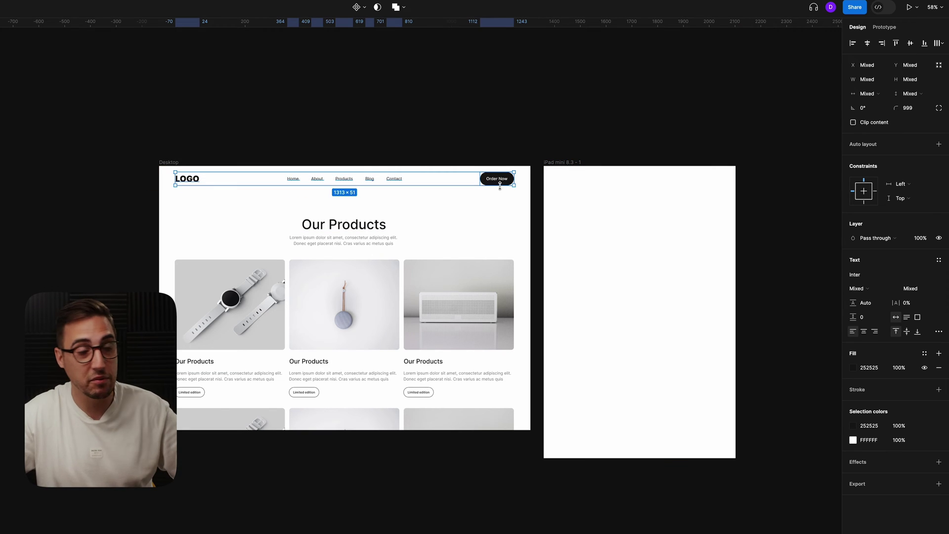
left_click_drag(197, 182, 576, 182)
key("Escape")
left_click(665, 183)
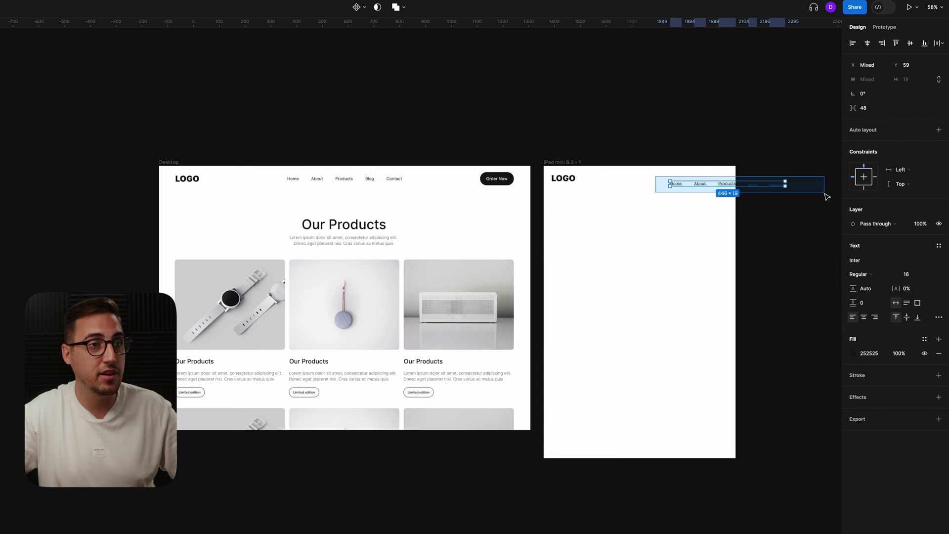
left_click_drag(784, 184, 687, 182)
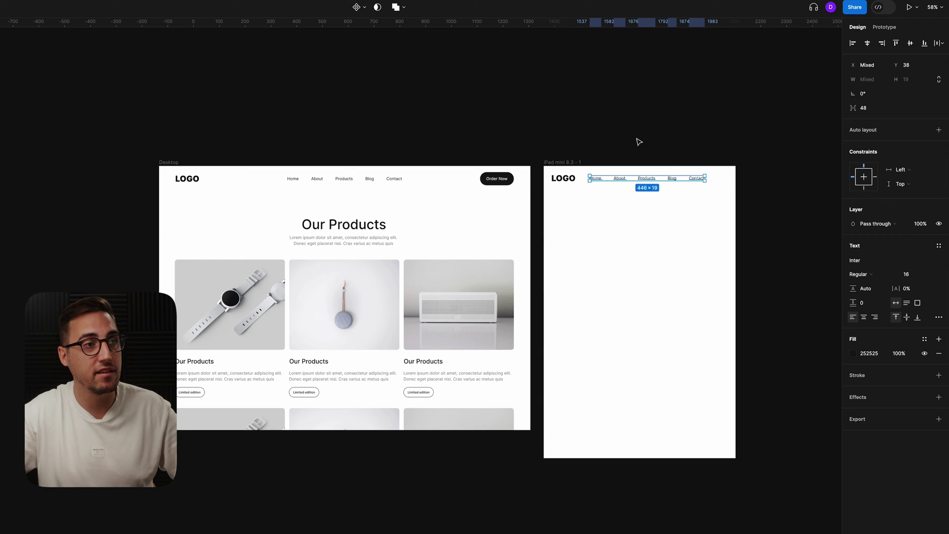
left_click(604, 148)
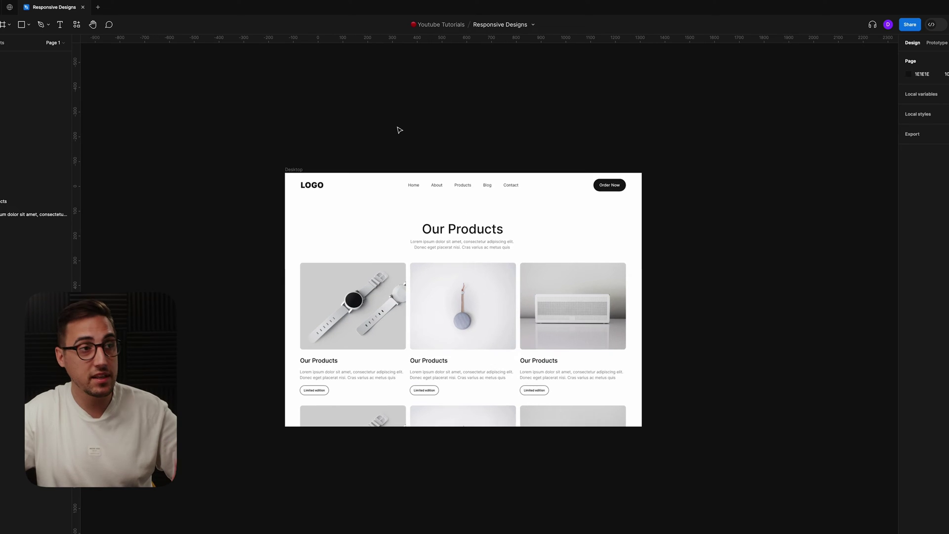
Wrap the five header navigation links, Home to Contact, in a horizontal auto layout.
scroll(399, 130, "up", 1)
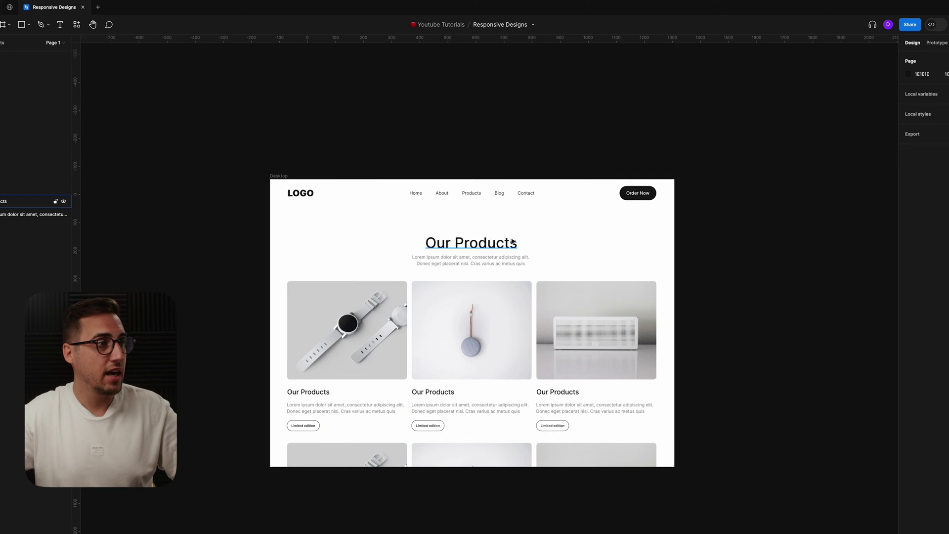
left_click_drag(404, 217, 537, 186)
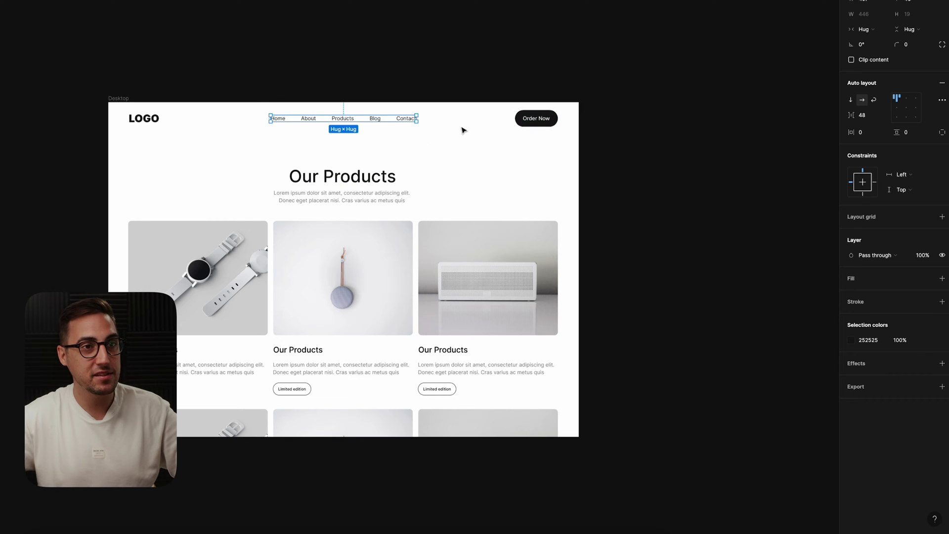
Try a horizontal gap of 32 between the navigation links, and undo it.
left_click(866, 120)
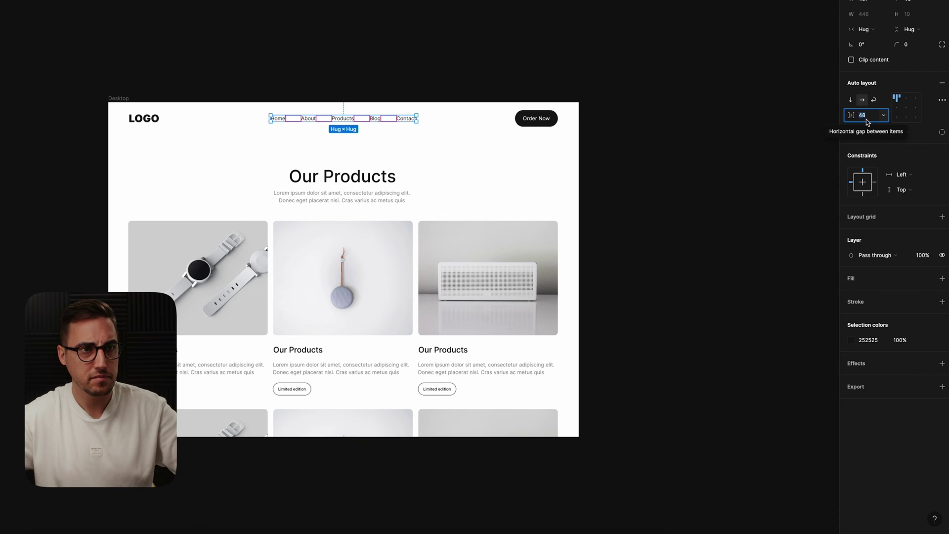
type("32")
key("Return")
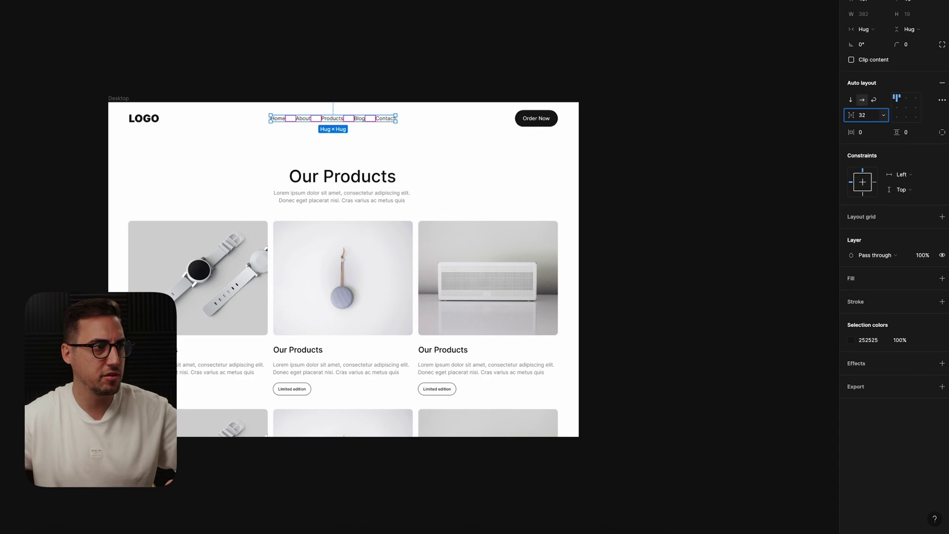
key("ctrl+z")
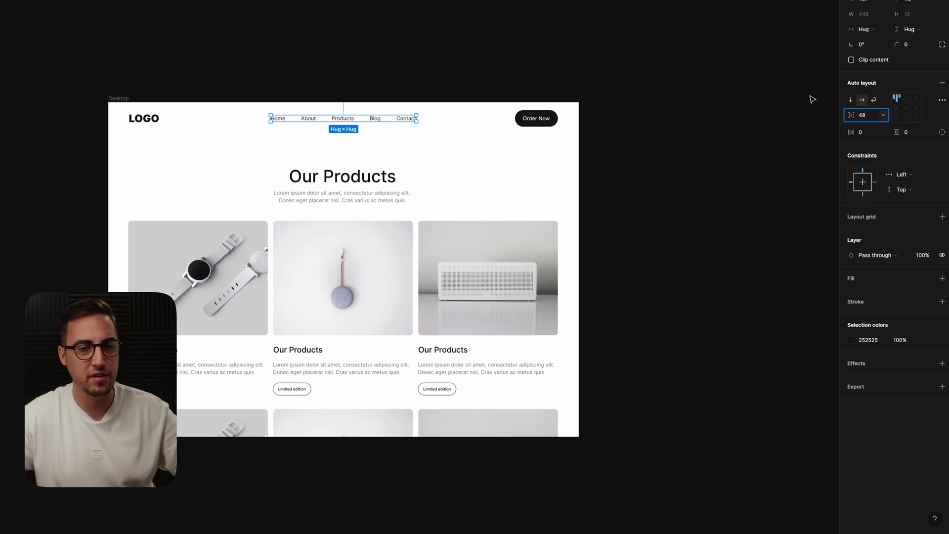
left_click(400, 63)
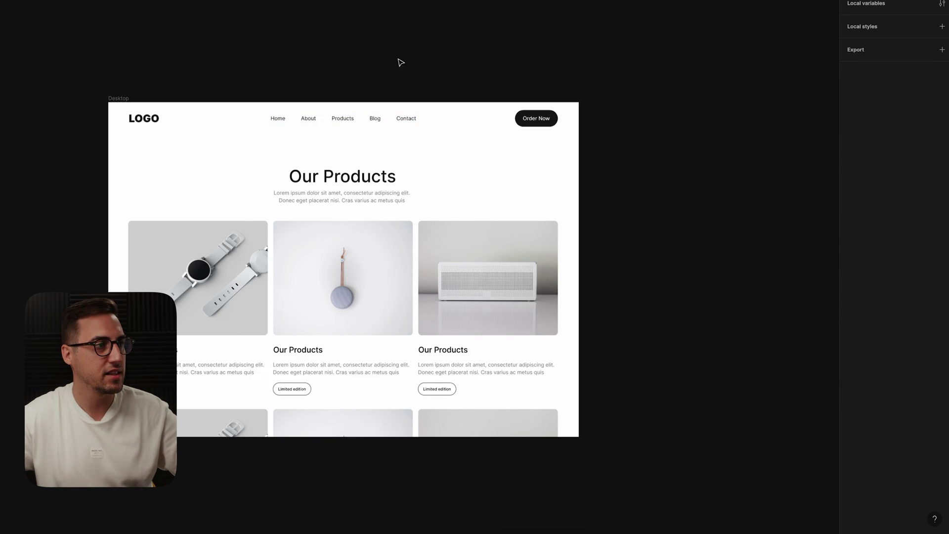
Combine the logo, the navigation links frame and the Order Now button into one horizontal auto layout.
left_click(277, 116)
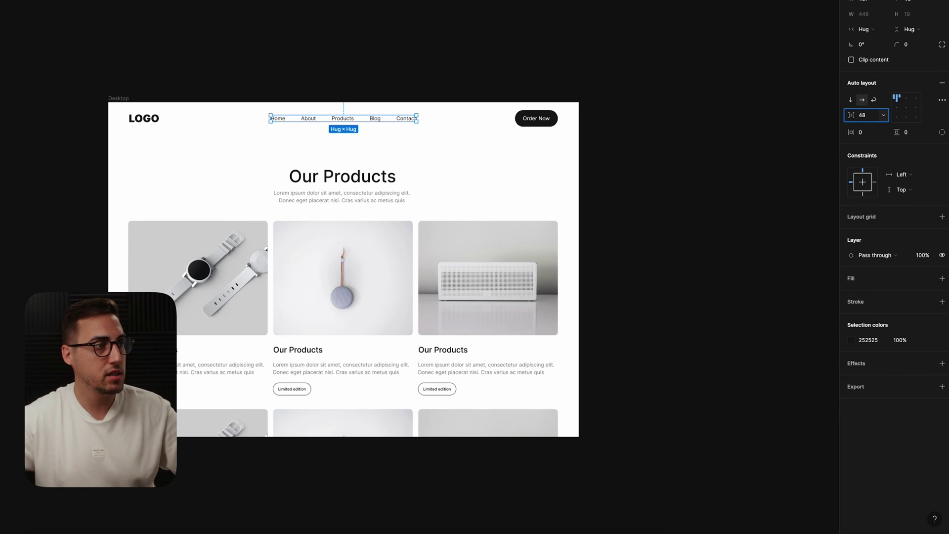
scroll(220, 35, "left", 1)
left_click(257, 91)
left_click_drag(77, 52, 574, 139)
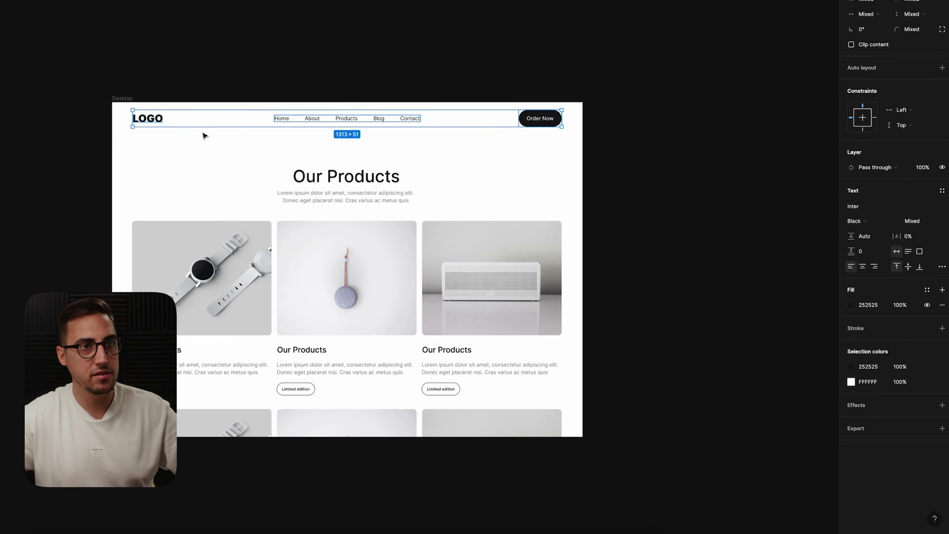
key("shift+a")
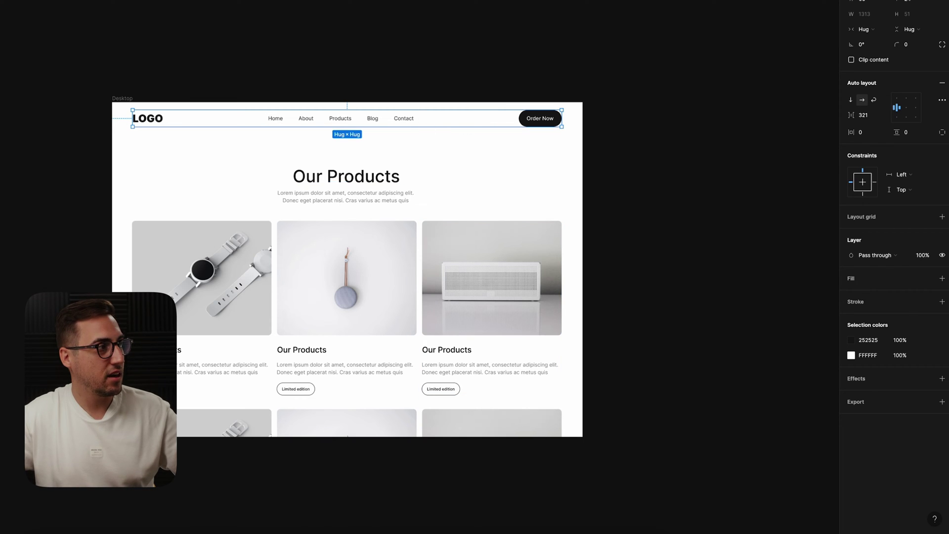
Rename the header's auto layout frame as Menu Wrapper.
key("super+r")
type("Menu Wrapper")
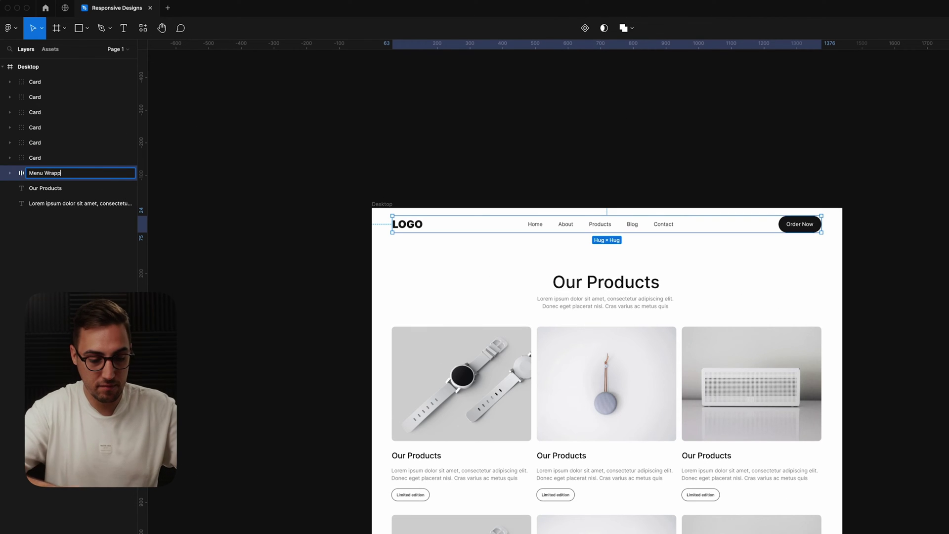
key("Return")
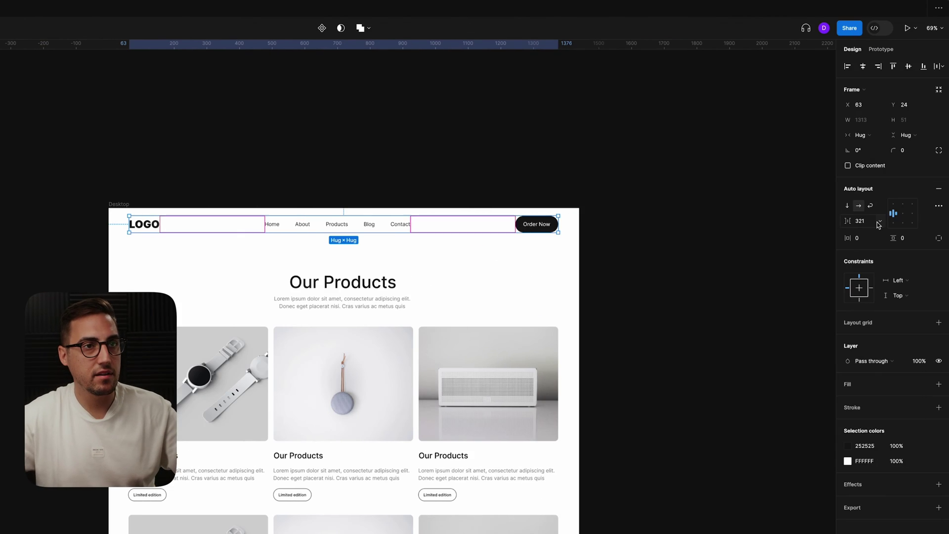
Set the horizontal gap between the Menu Wrapper's items to Auto.
left_click(879, 223)
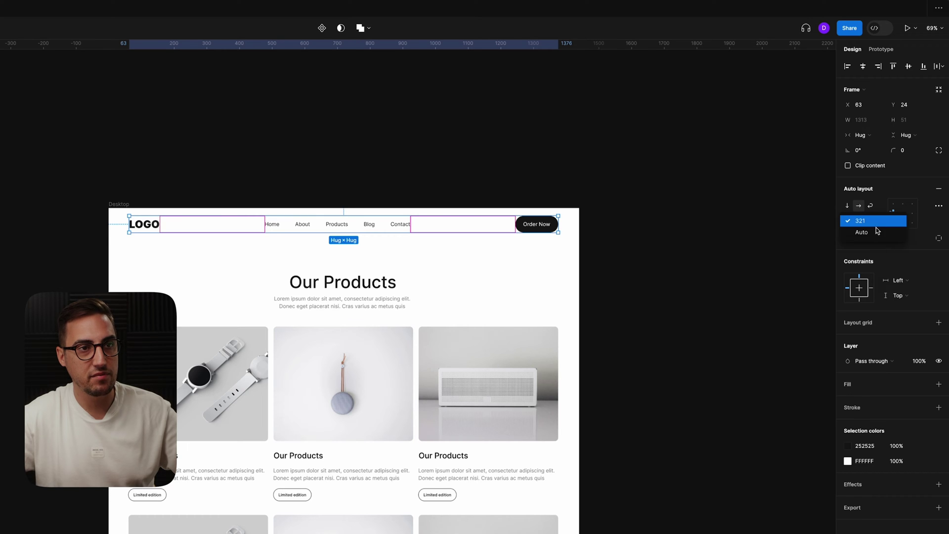
left_click(862, 231)
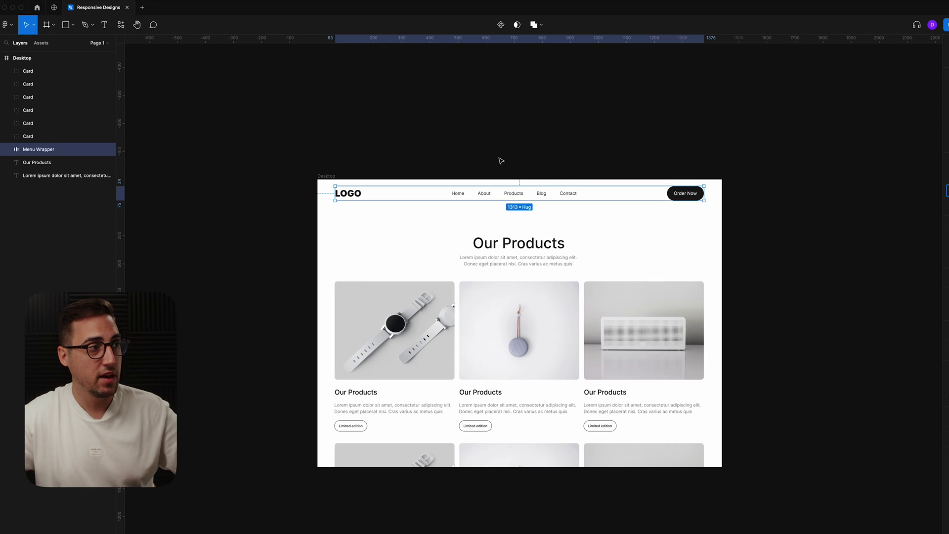
left_click(396, 114)
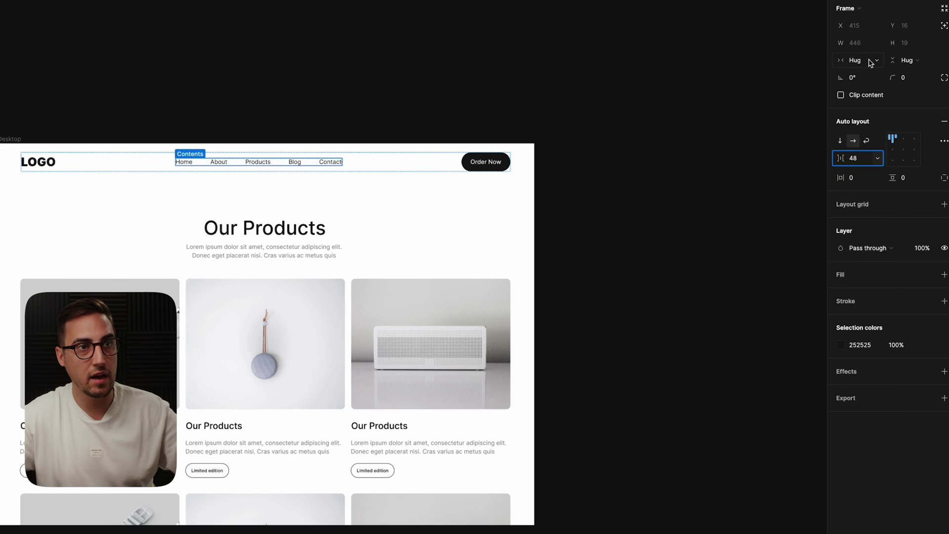
Set the navigation links frame's horizontal sizing to Fill and align its links to the centre.
left_click(868, 62)
left_click(875, 74)
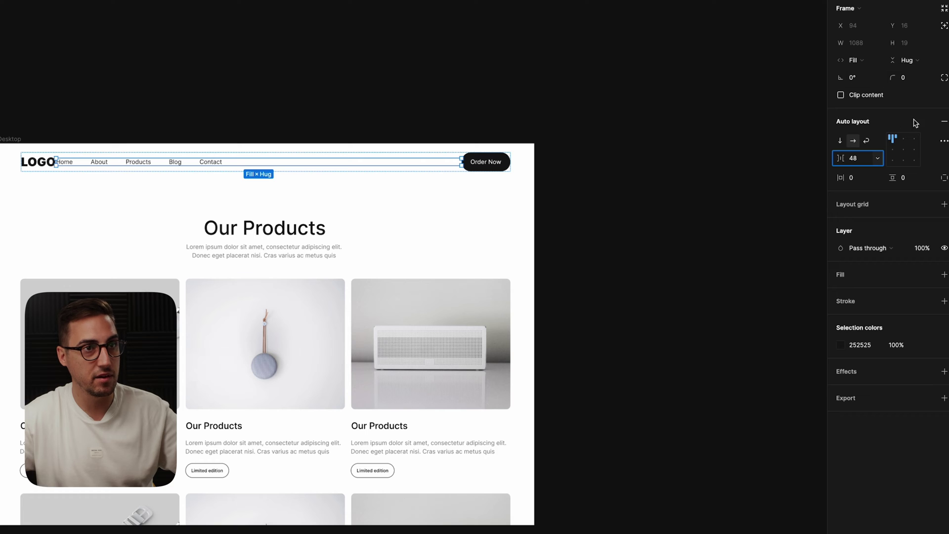
left_click(902, 150)
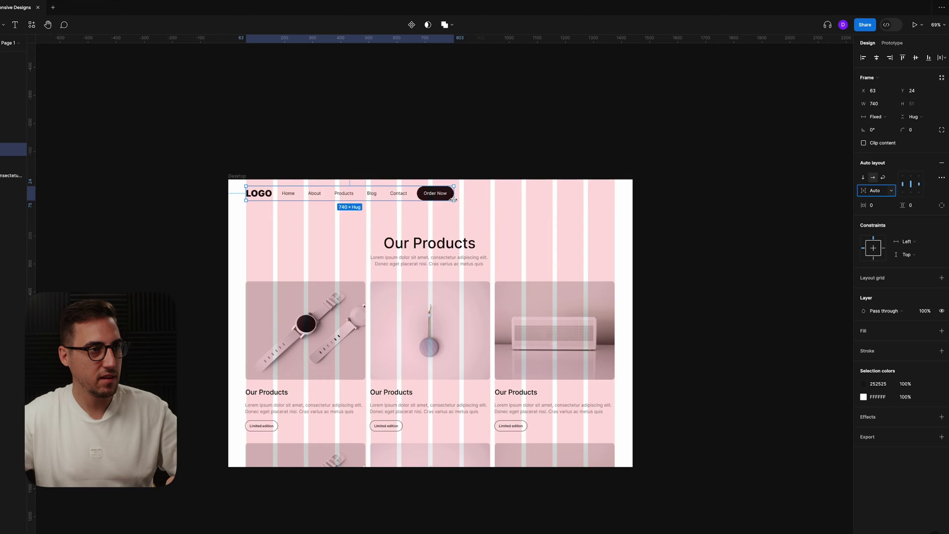
Test the Menu Wrapper's resizing by narrowing it to about 740 and stretching it back to a width of 1313.
left_click_drag(519, 197, 616, 201)
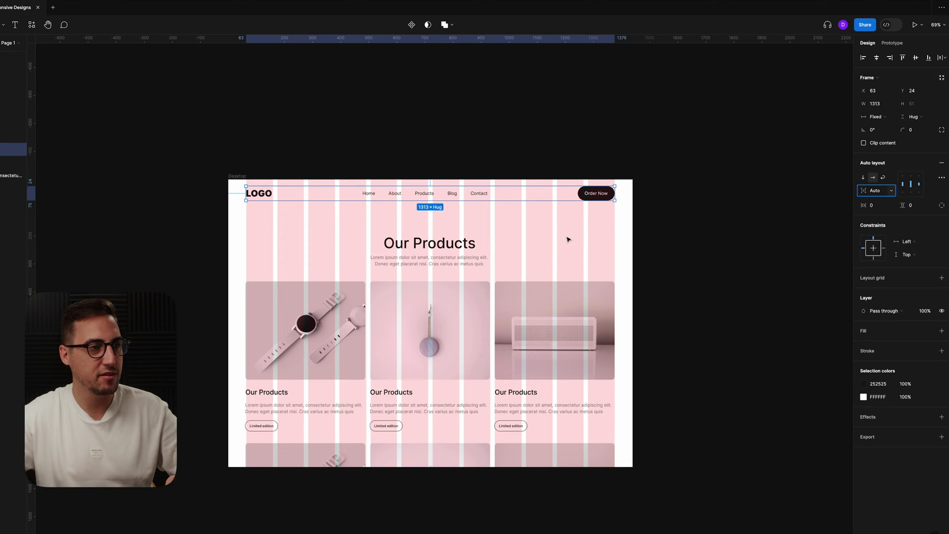
left_click(369, 229)
Wrap the large Our Products heading and the paragraph below it in a vertical auto layout.
left_click_drag(355, 224, 487, 266)
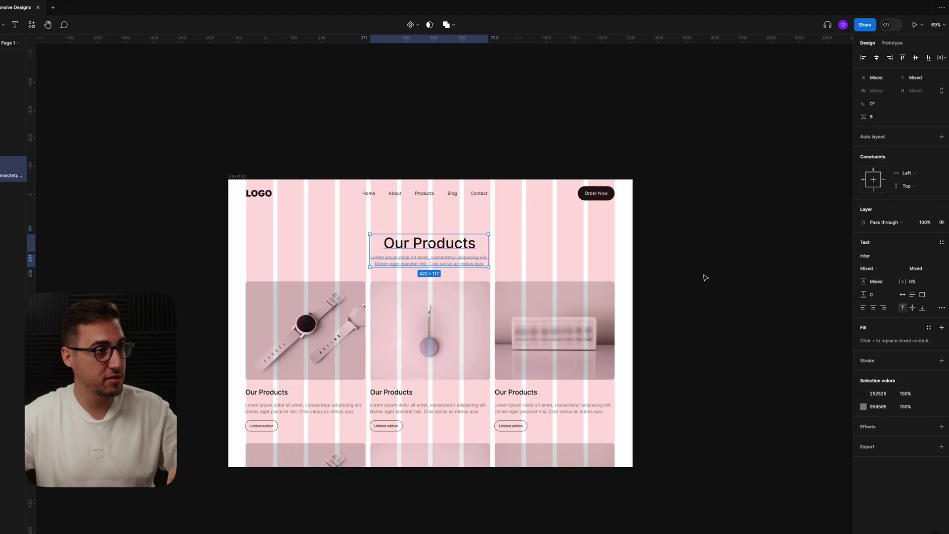
key("shift+a")
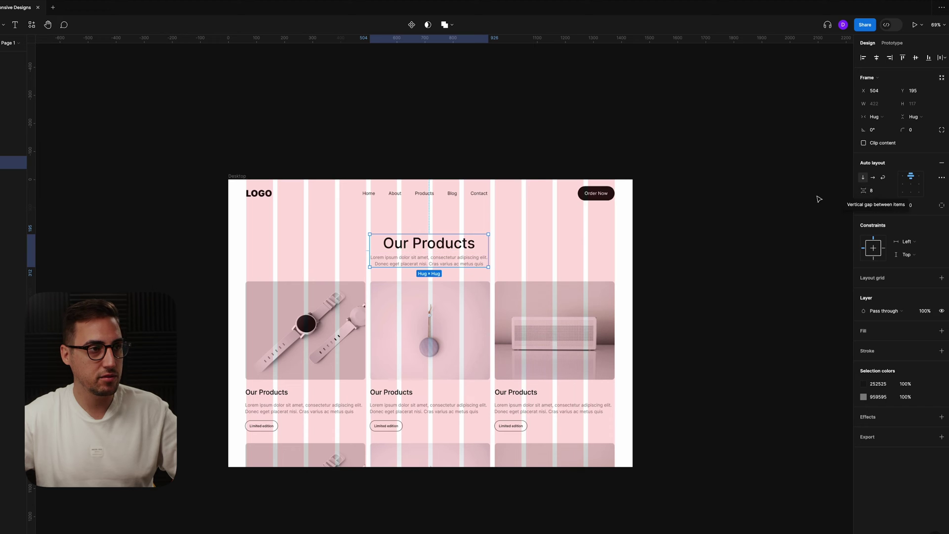
Set the horizontal sizing of the large Our Products heading to Fill inside its auto layout frame.
double_click(448, 247)
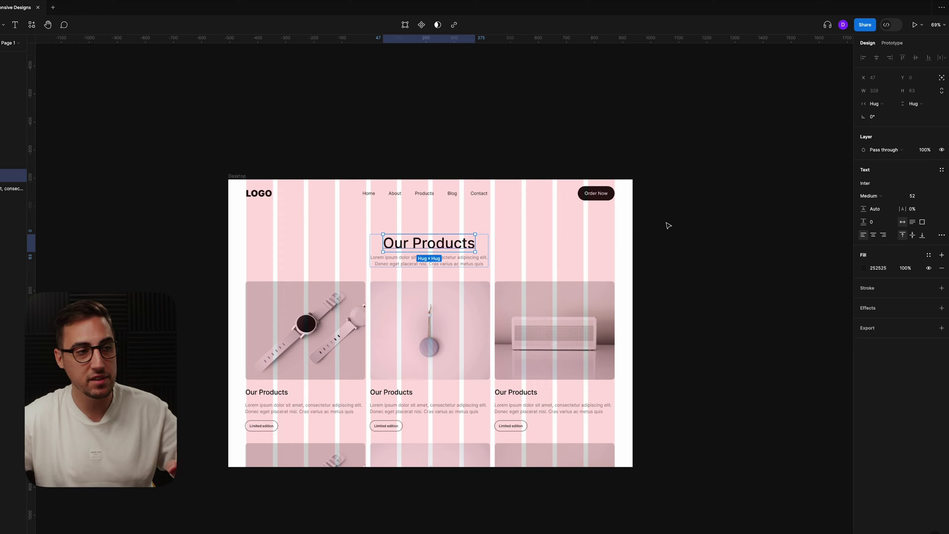
left_click(467, 256)
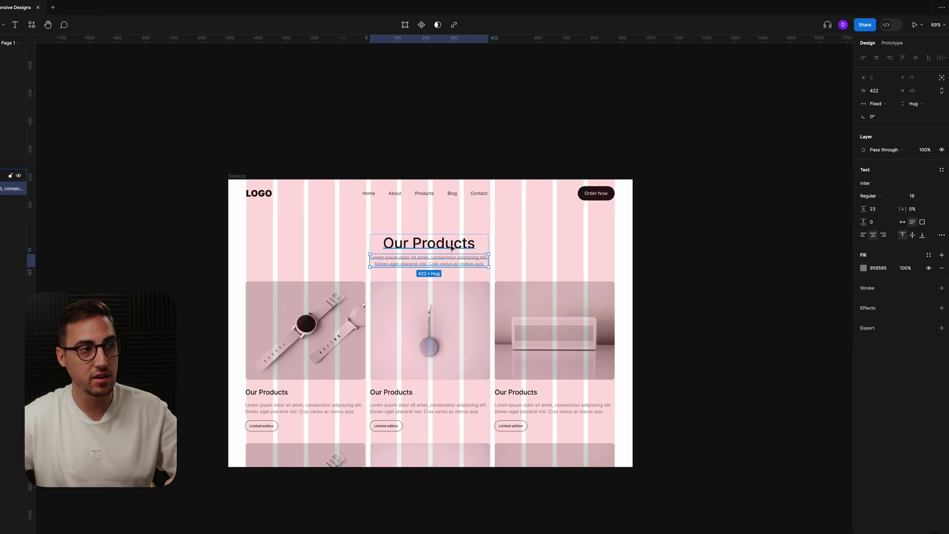
left_click(451, 246, "shift")
double_click(452, 245)
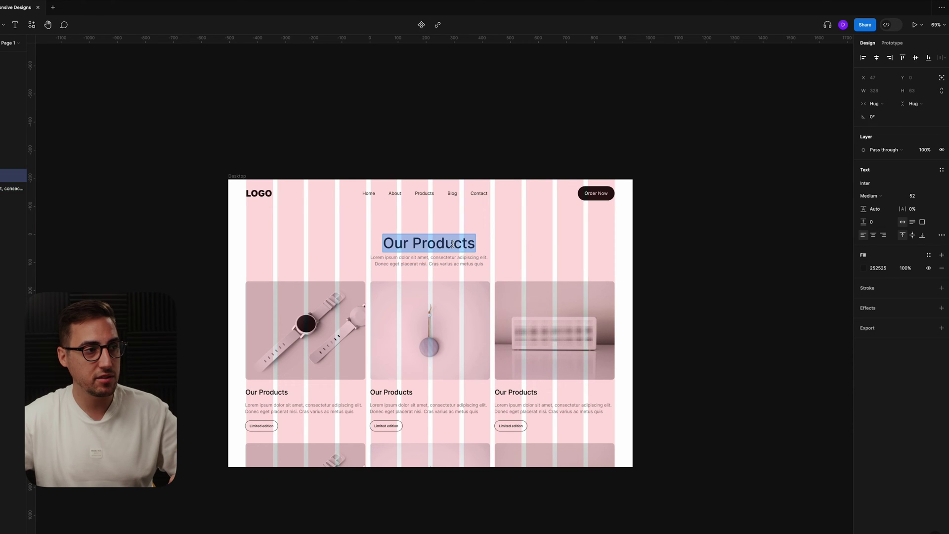
key("Escape")
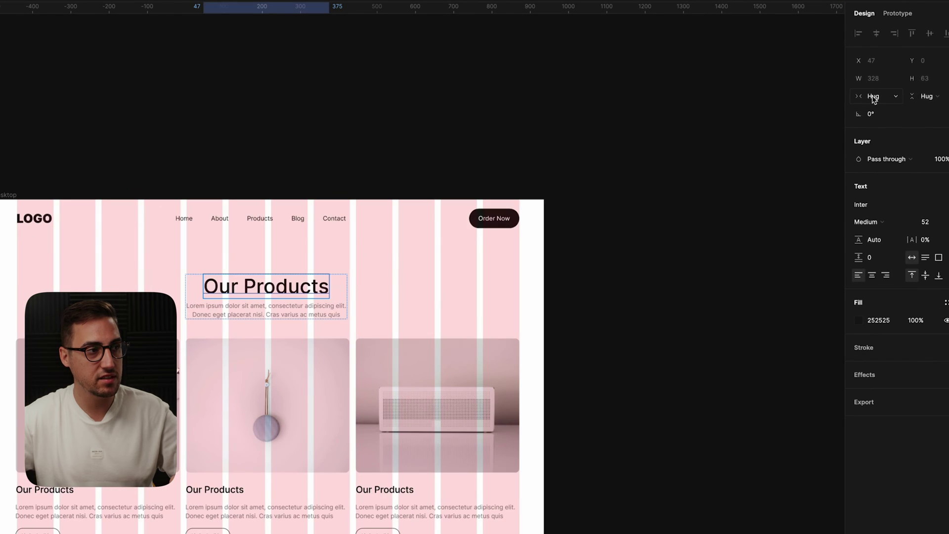
left_click(873, 103)
left_click(884, 112)
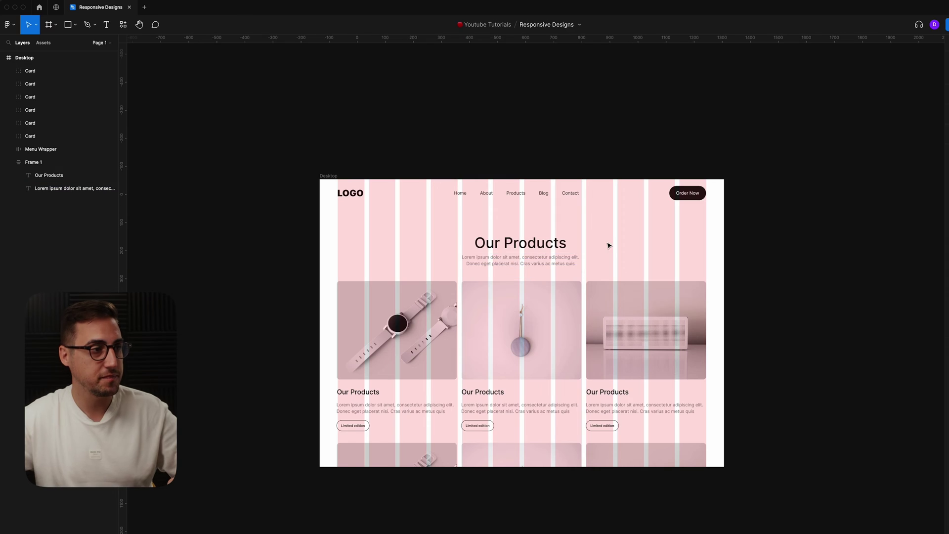
Move the heading and paragraph frame to X 511, above the middle product card.
left_click(515, 255)
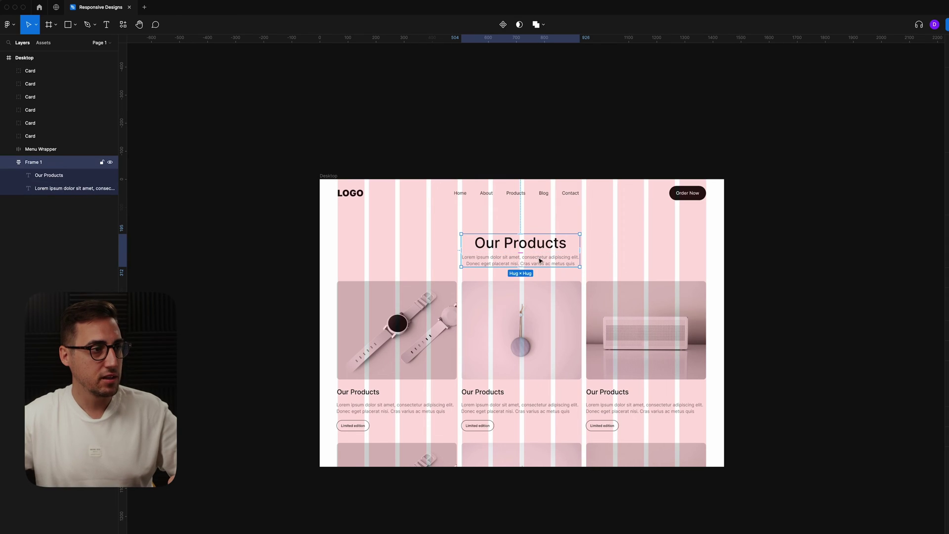
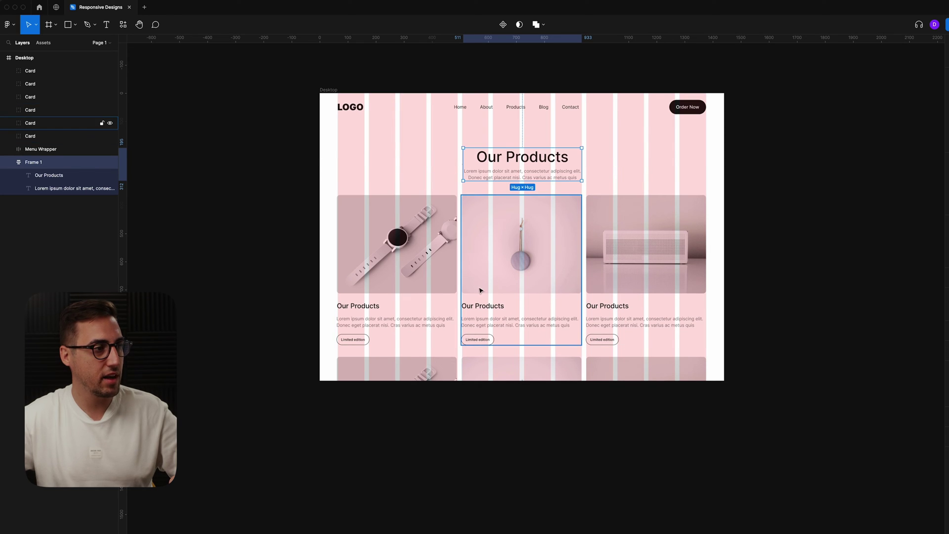
Ungroup the watch product card in the first row into its image, button, heading and paragraph.
left_click(398, 238)
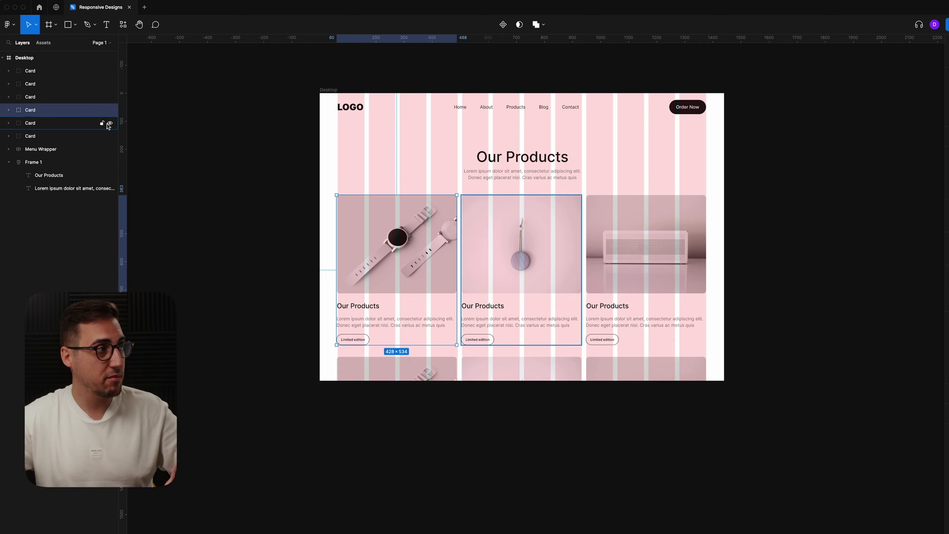
right_click(394, 248)
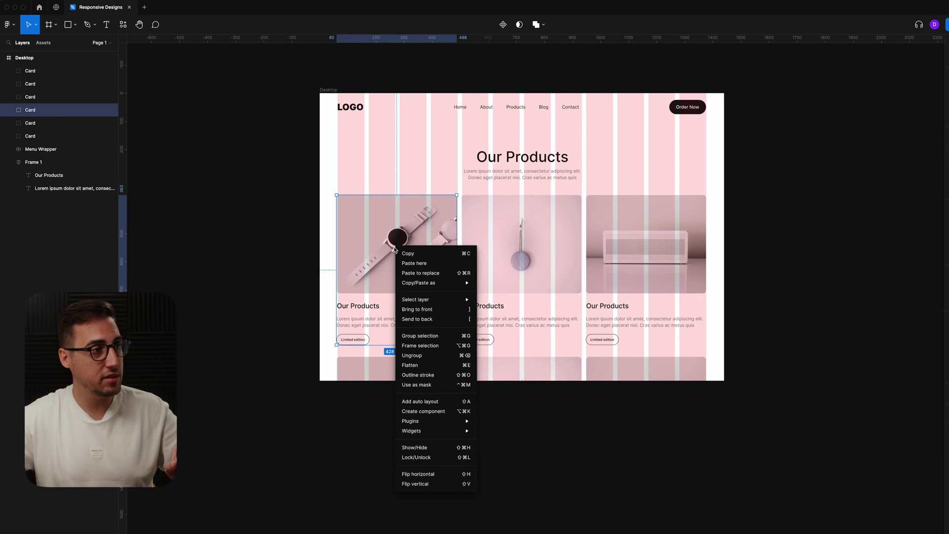
left_click(446, 356)
scroll(263, 254, "up", 2)
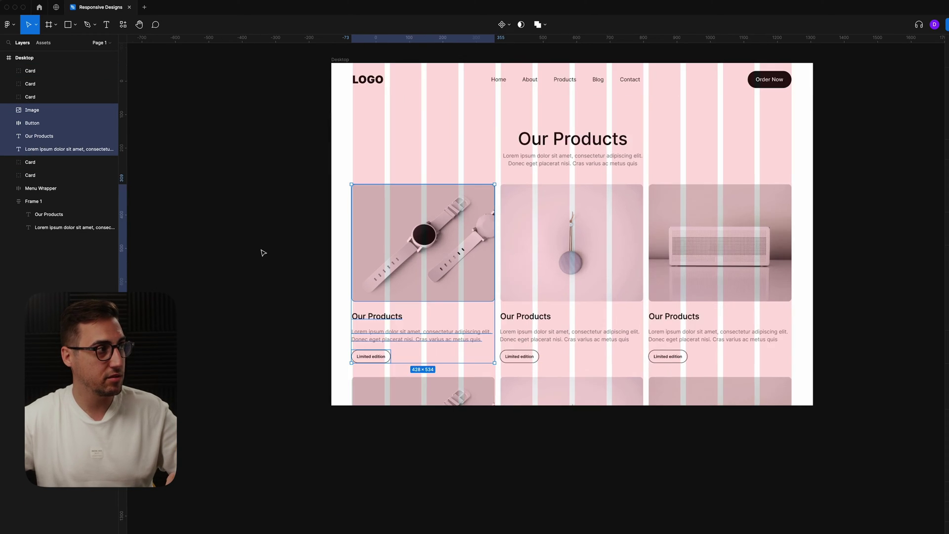
left_click(320, 320)
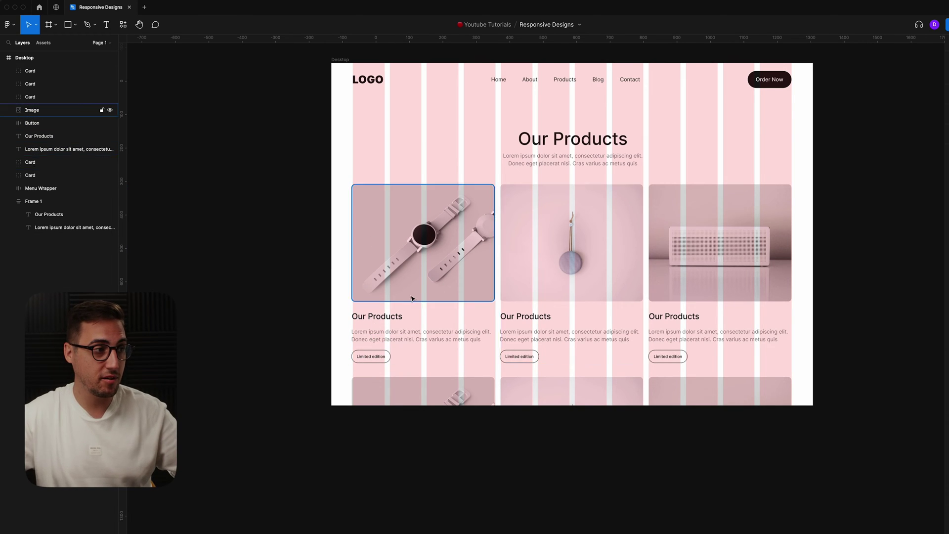
Wrap the watch card's heading and paragraph in a vertical auto layout with a spacing of 16.
left_click(391, 319)
left_click(409, 341, "shift")
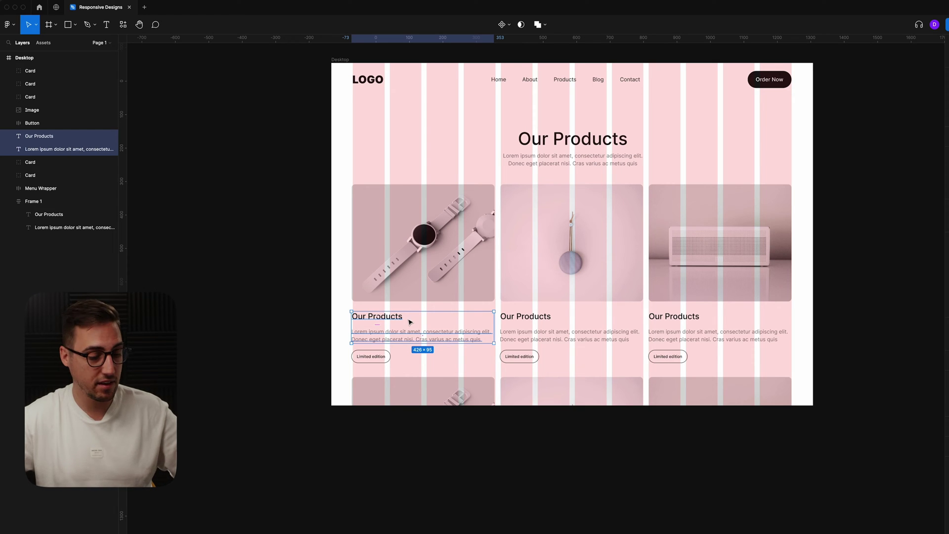
key("shift+a")
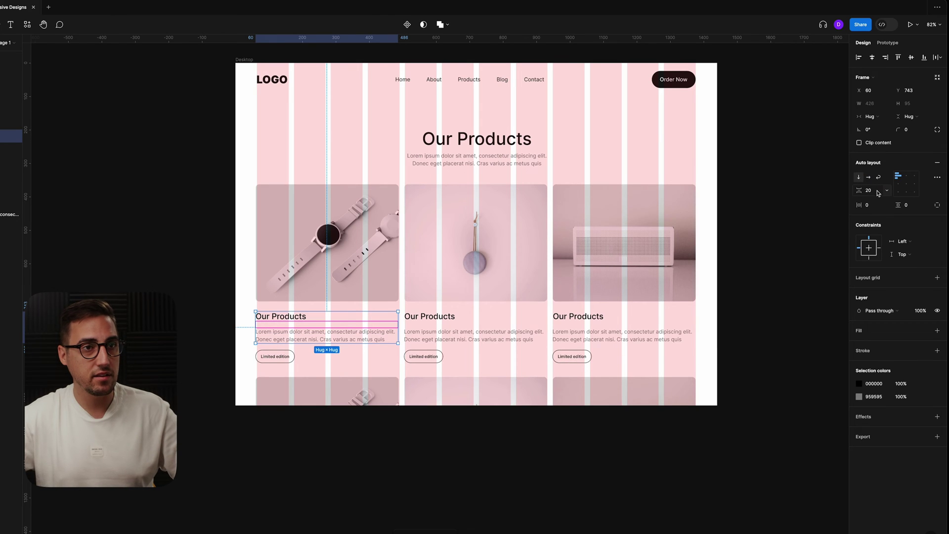
type("16")
key("Return")
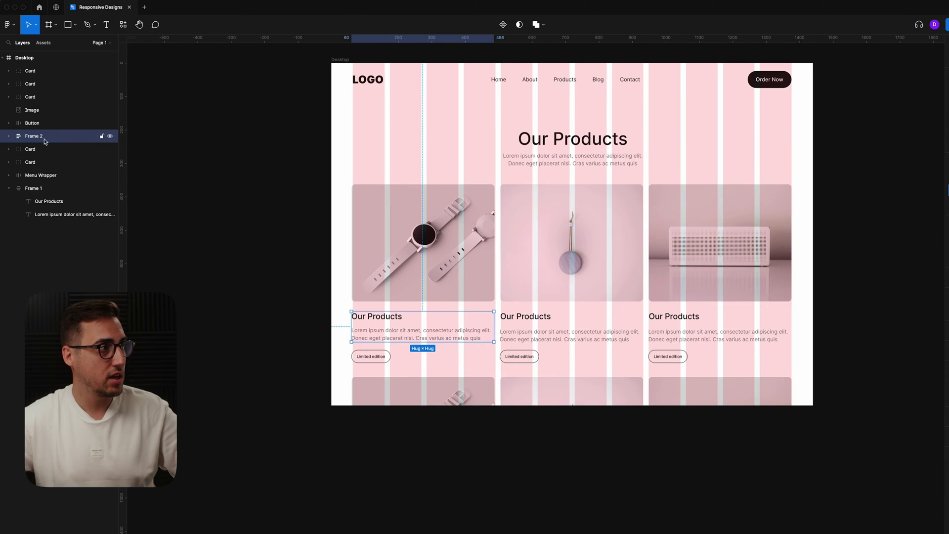
Rename the new auto layout frame holding the watch card's heading and paragraph as Text.
double_click(0, 139)
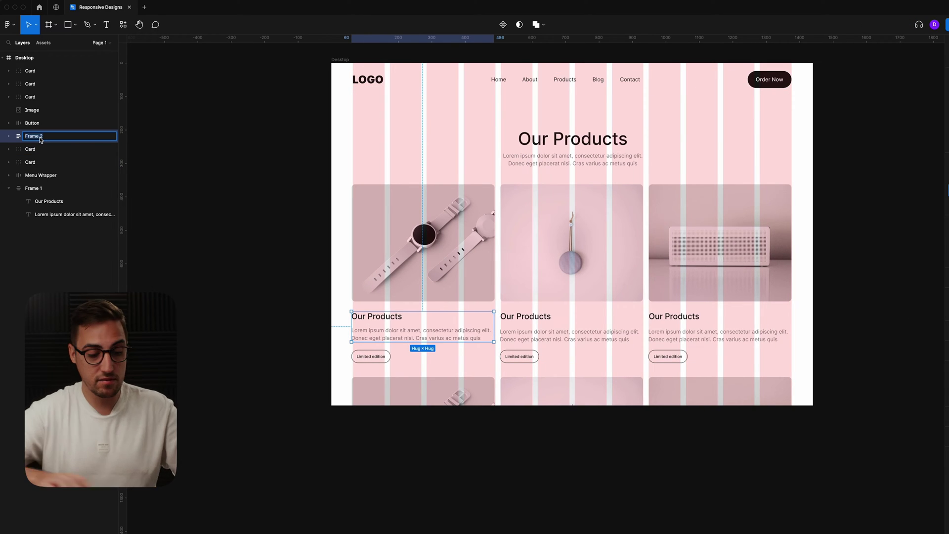
type("Te")
key("Return")
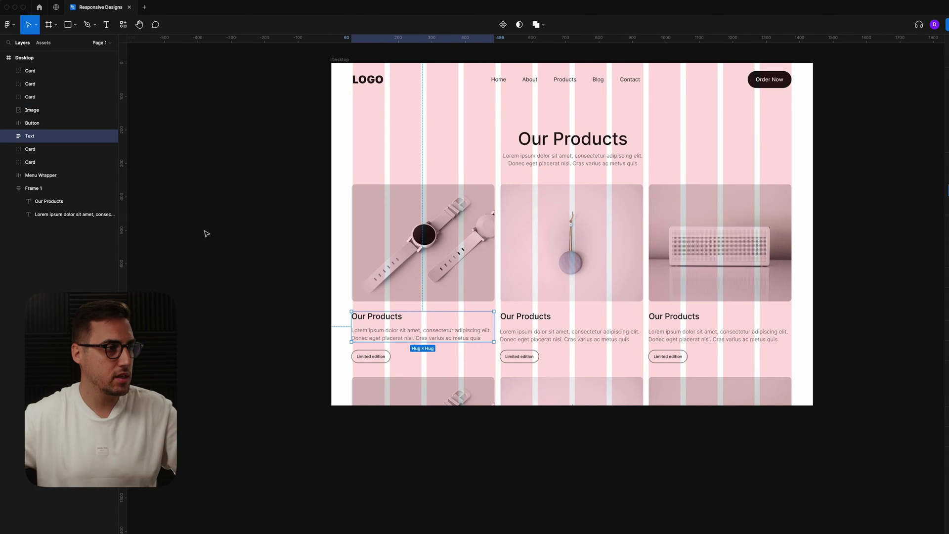
Wrap the Text frame and the Limited edition button below it in a vertical auto layout with a spacing of 24.
left_click(275, 272)
left_click_drag(345, 317, 362, 330)
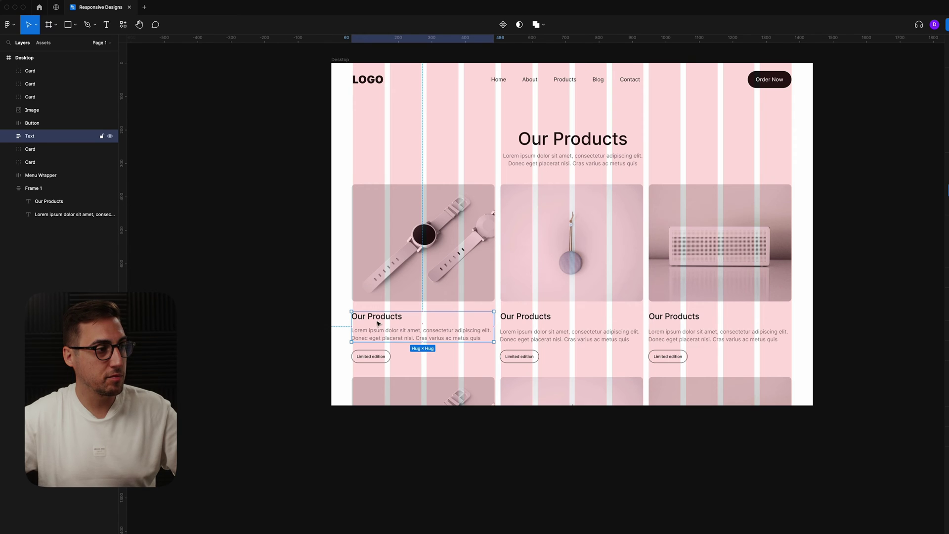
left_click(386, 356, "shift")
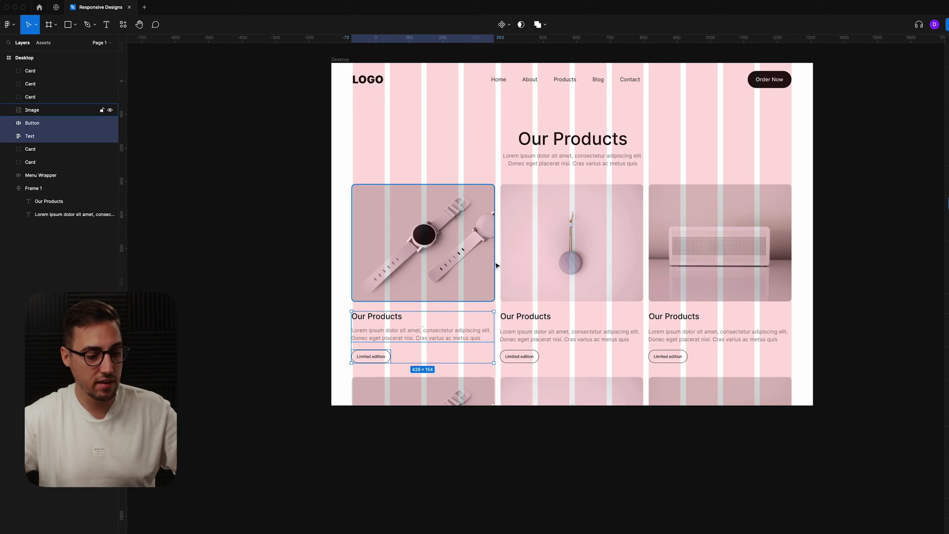
key("shift+a")
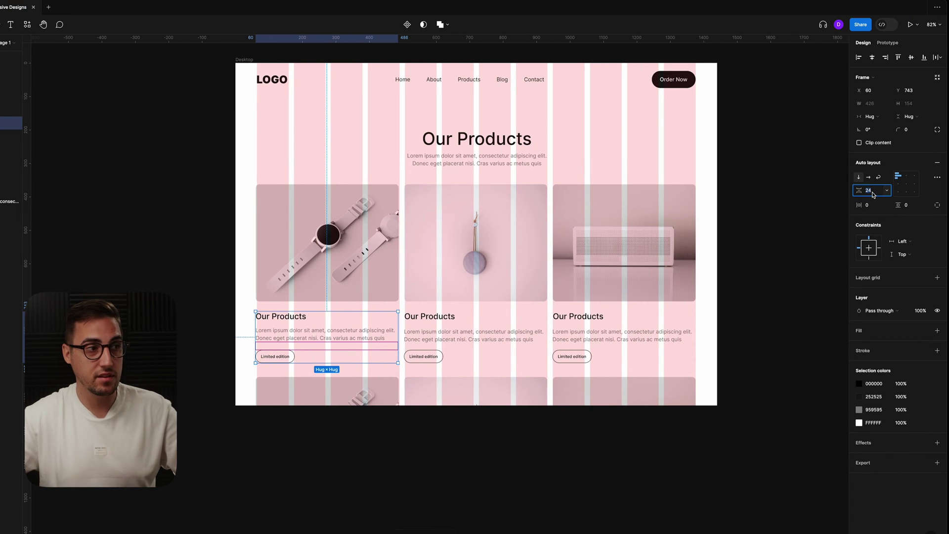
type("2")
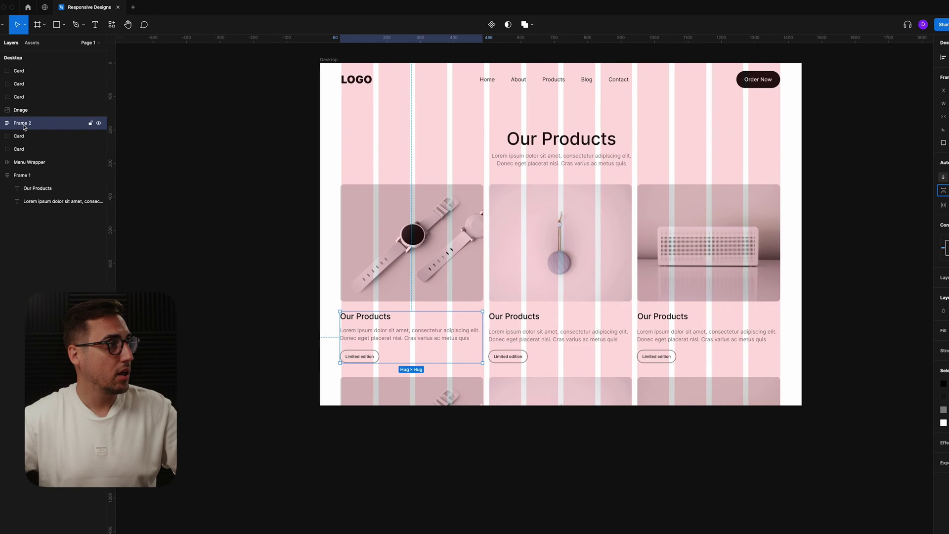
Rename the frame containing the Text frame and the Limited edition button as Text + Button.
double_click(35, 127)
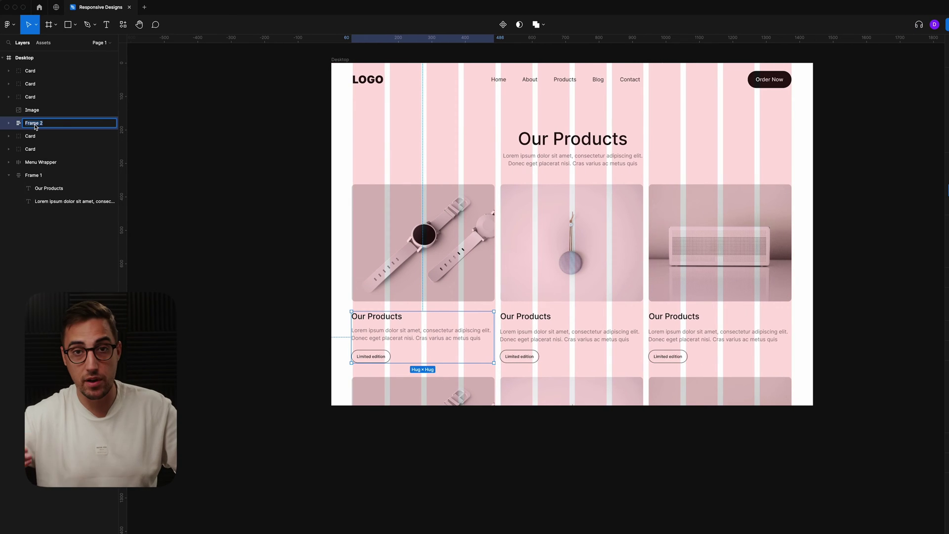
type("Text + Button")
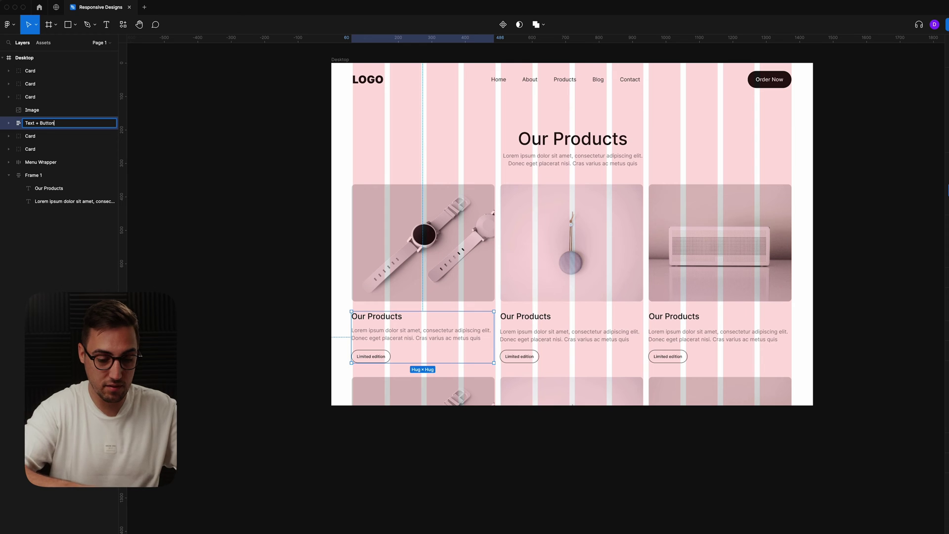
key("Return")
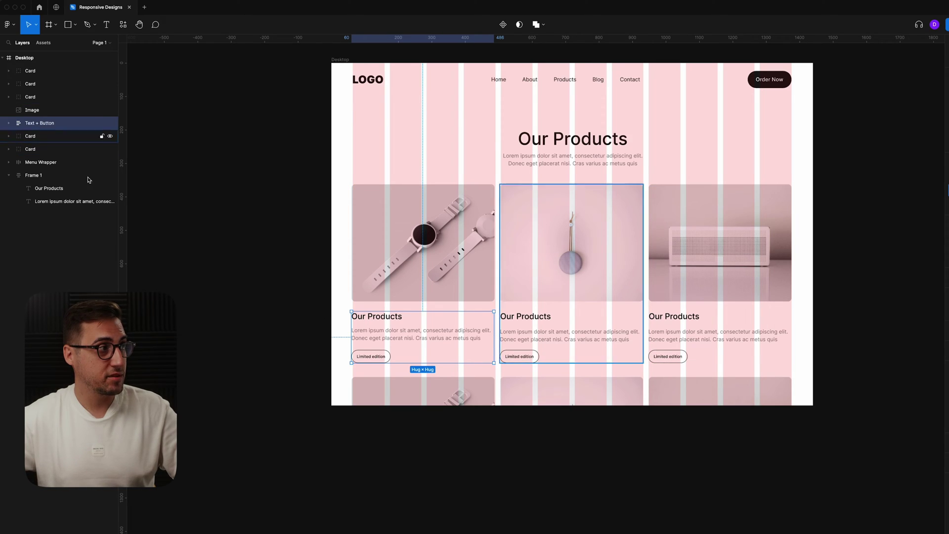
Wrap the watch image and the Text + Button frame in an auto layout and rename the resulting frame as Card.
left_click(398, 269, "shift")
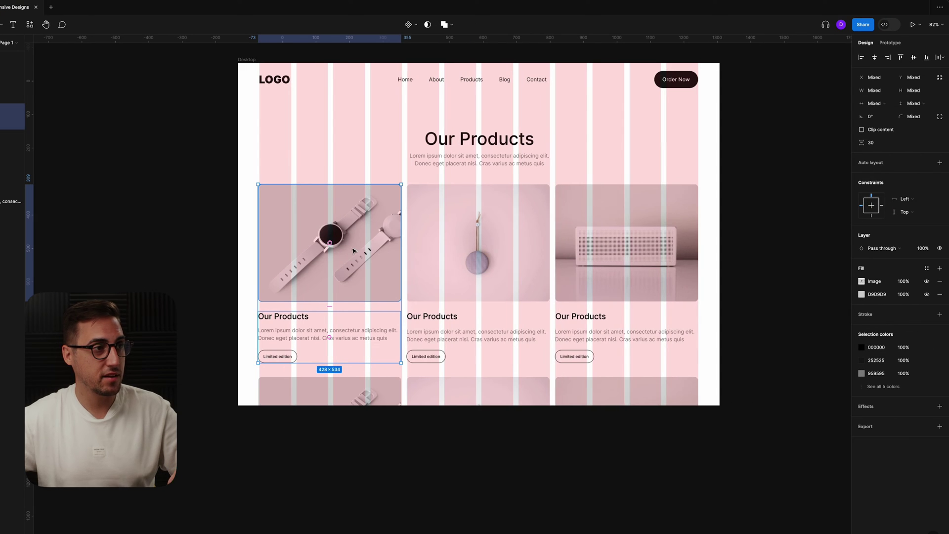
key("shift+a")
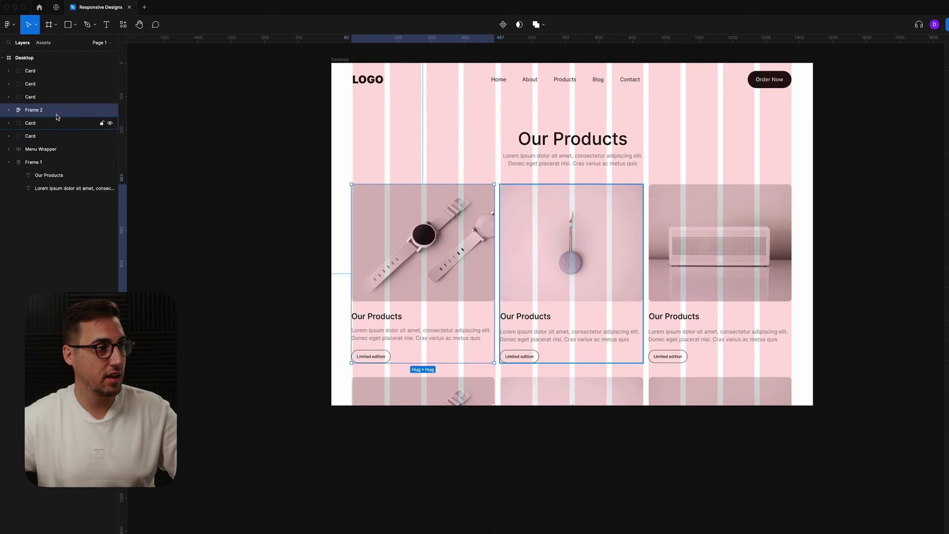
double_click(40, 110)
type("Card")
key("Return")
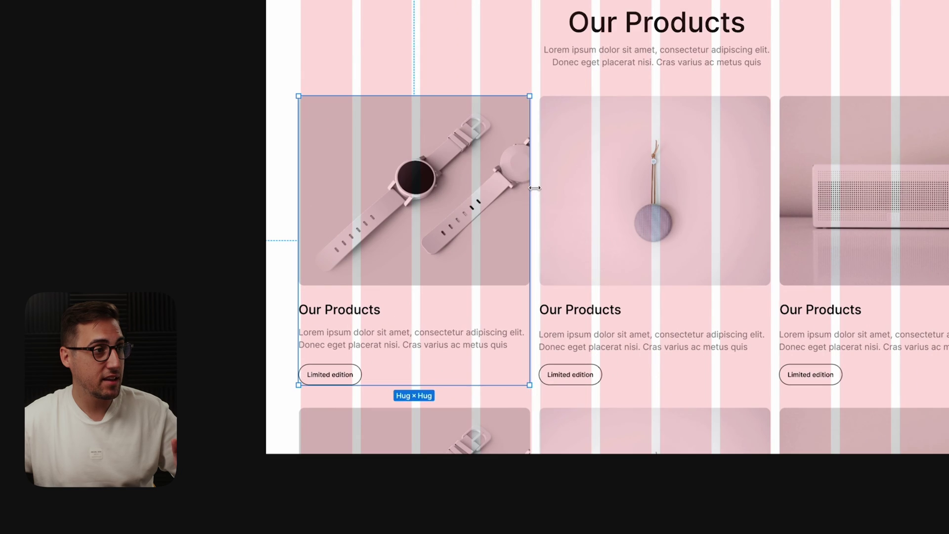
Test the new Card's resizing by its width, and set the watch image's horizontal sizing to Fill container.
mouse_move(494, 250)
left_mouse_down()
mouse_move(505, 250)
mouse_move(476, 250)
left_mouse_up()
left_click_drag(501, 203, 528, 209)
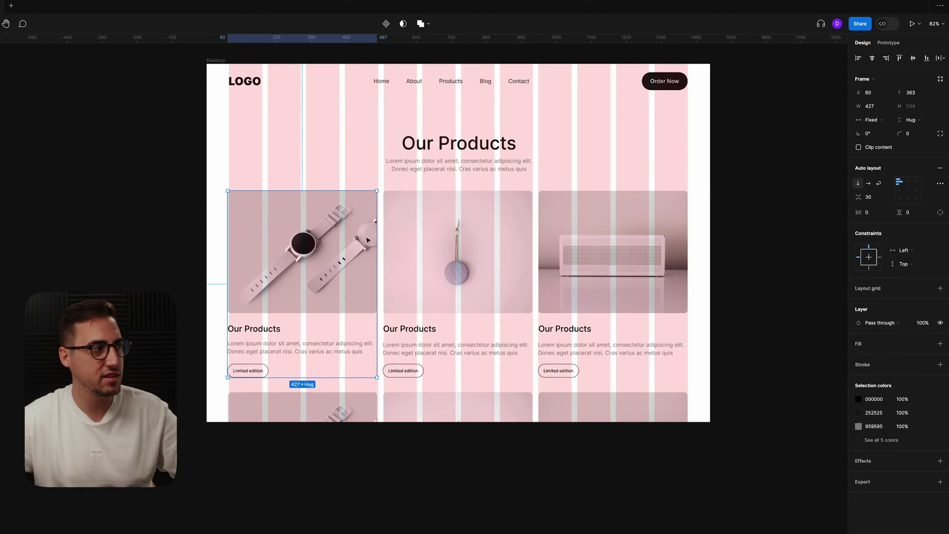
double_click(326, 229)
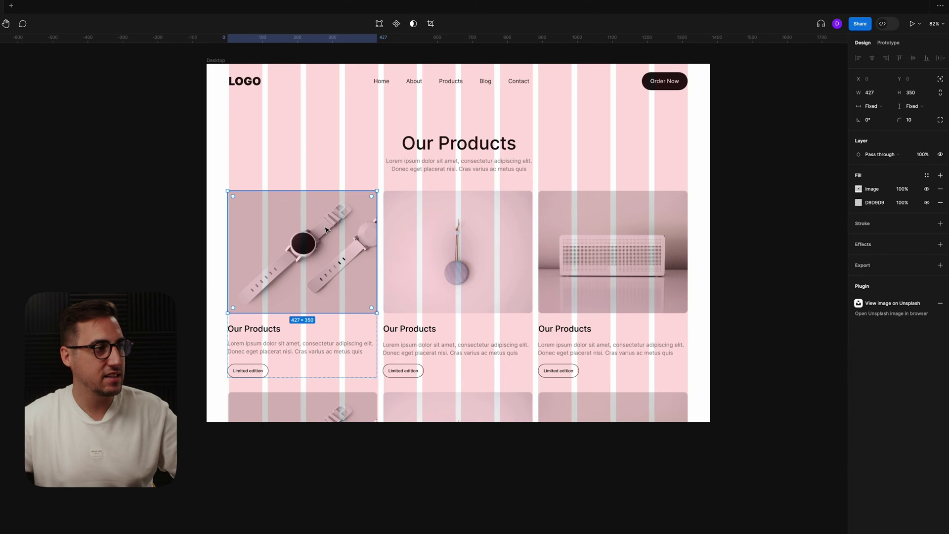
left_click(888, 109)
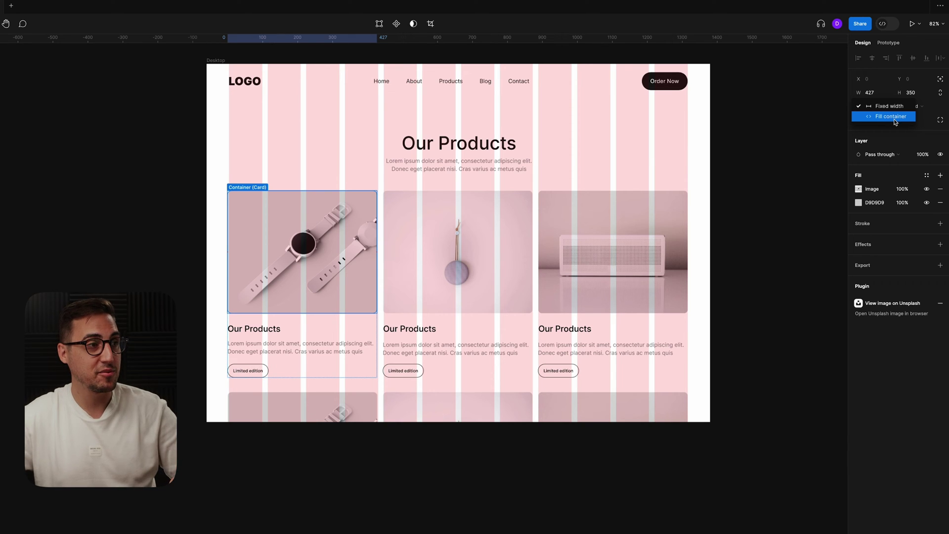
left_click(895, 116)
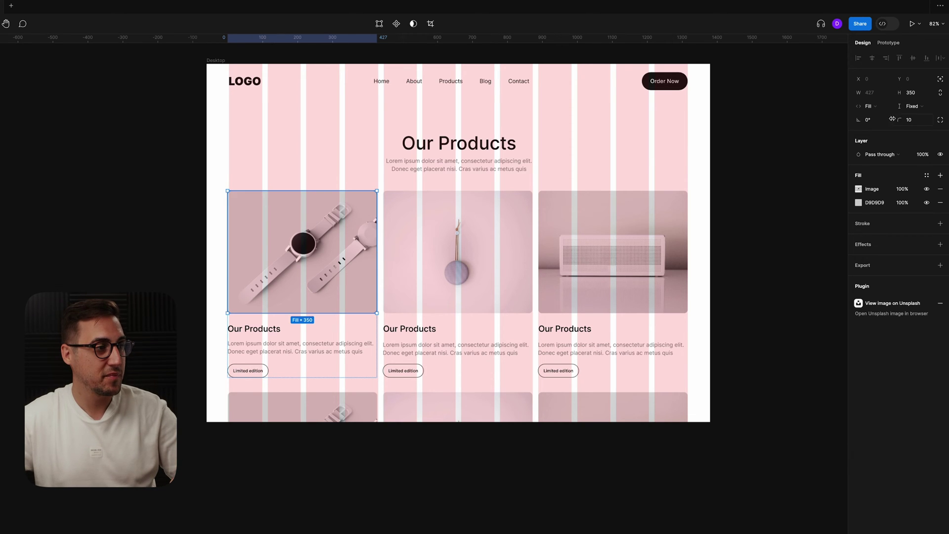
Set the Text frame's horizontal sizing to Fill container and that of its heading and paragraph to Fixed.
left_click(274, 332)
left_click(868, 120)
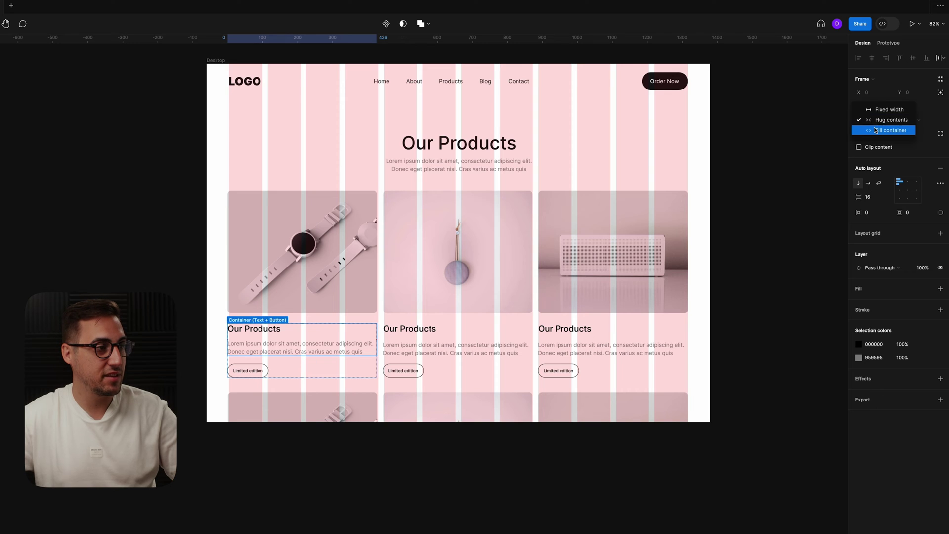
left_click(875, 127)
key("Return")
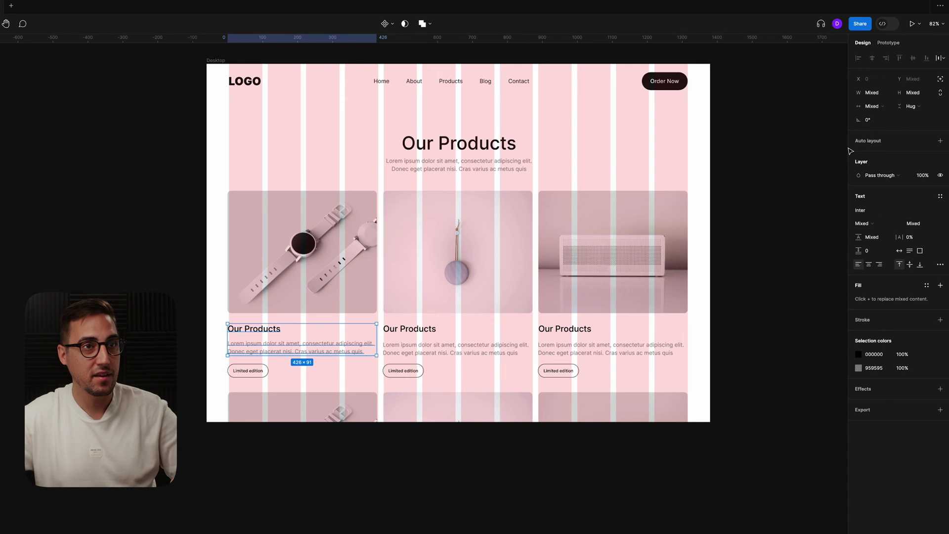
left_click(884, 108)
left_click(900, 122)
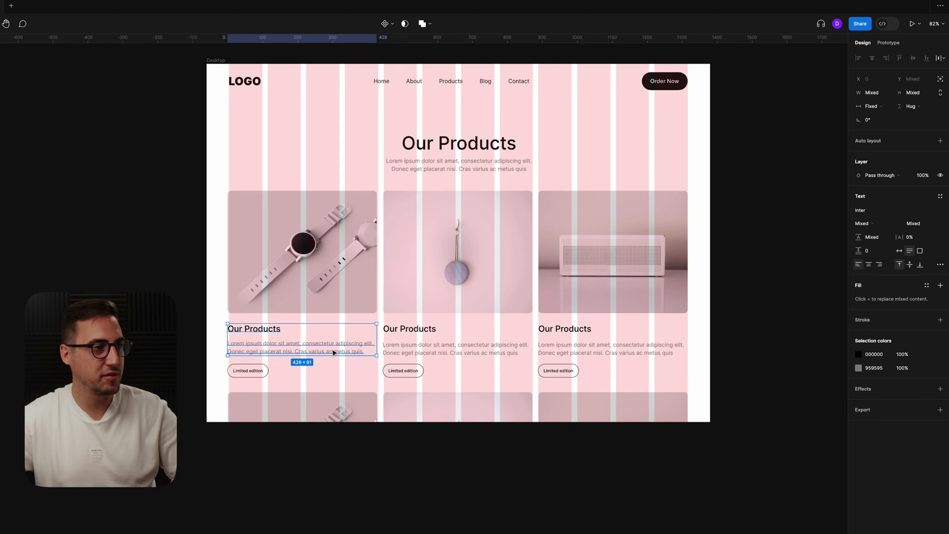
Narrow the watch card to a width of about 307 and set its Text + Button frame's horizontal sizing to Fill container.
left_click(174, 206)
left_click(346, 247)
left_click_drag(377, 255, 334, 296)
left_click(309, 333)
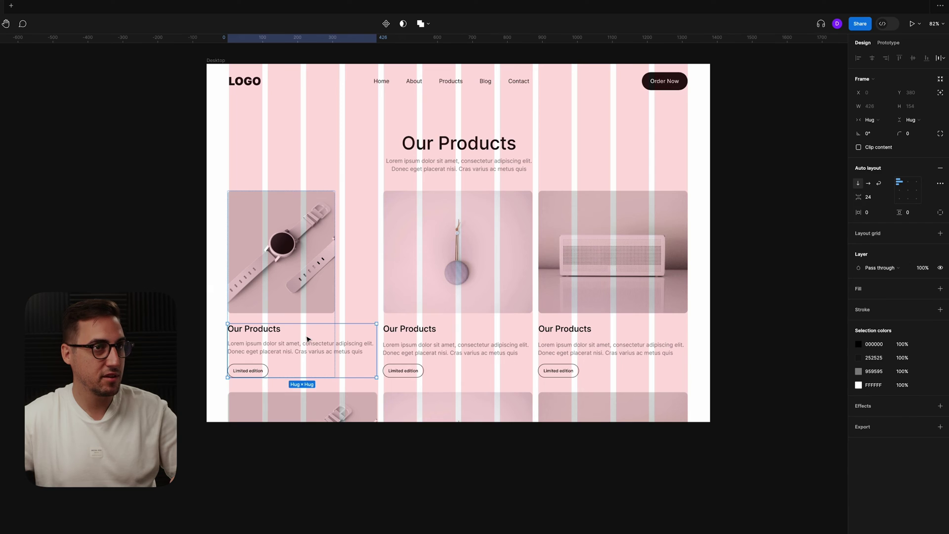
left_click(884, 121)
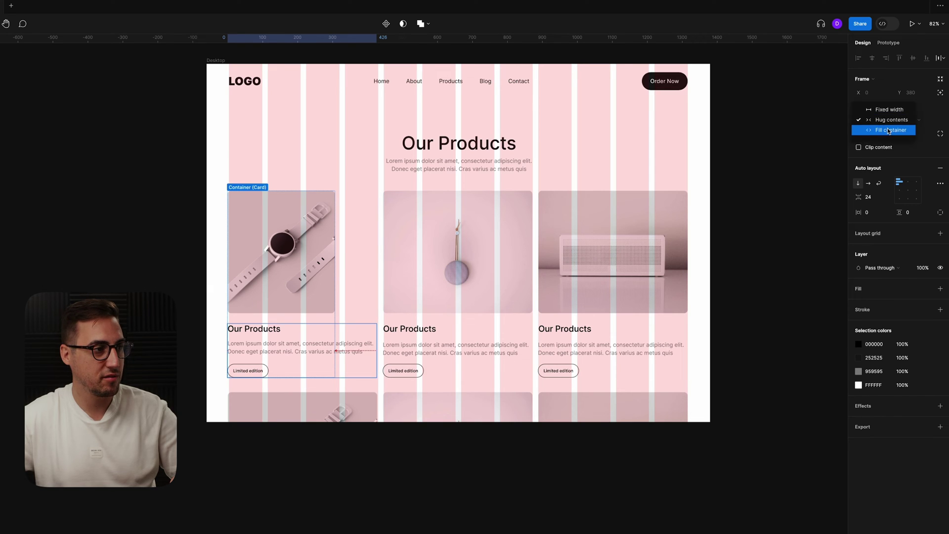
left_click(890, 129)
Check the Text frame's horizontal sizing options and set the paragraph inside it to Fill container.
left_click(322, 346)
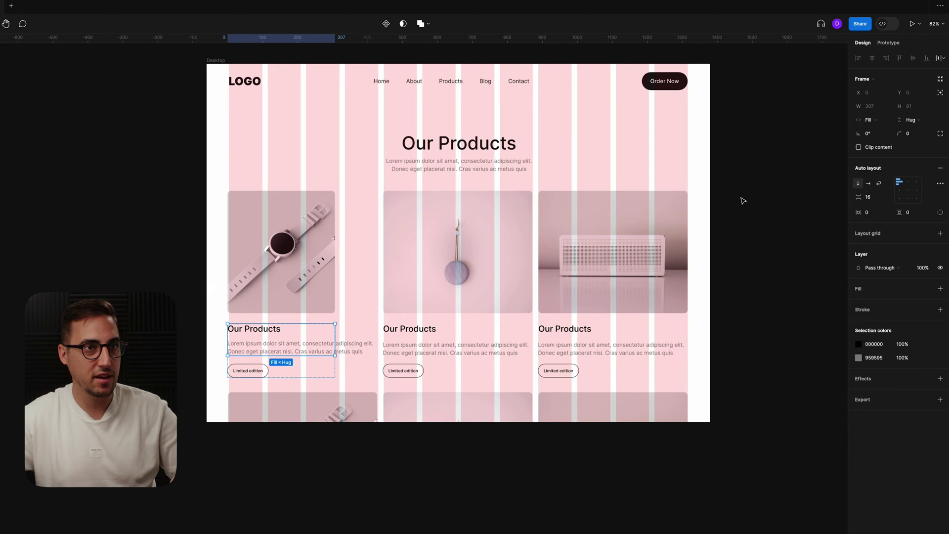
left_click(888, 119)
left_click(888, 121)
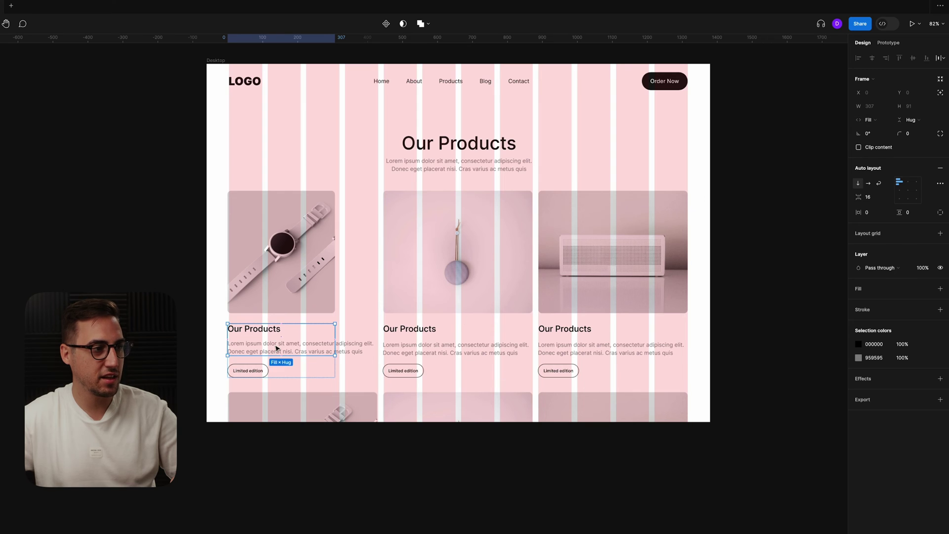
left_click(277, 348)
left_click(870, 106)
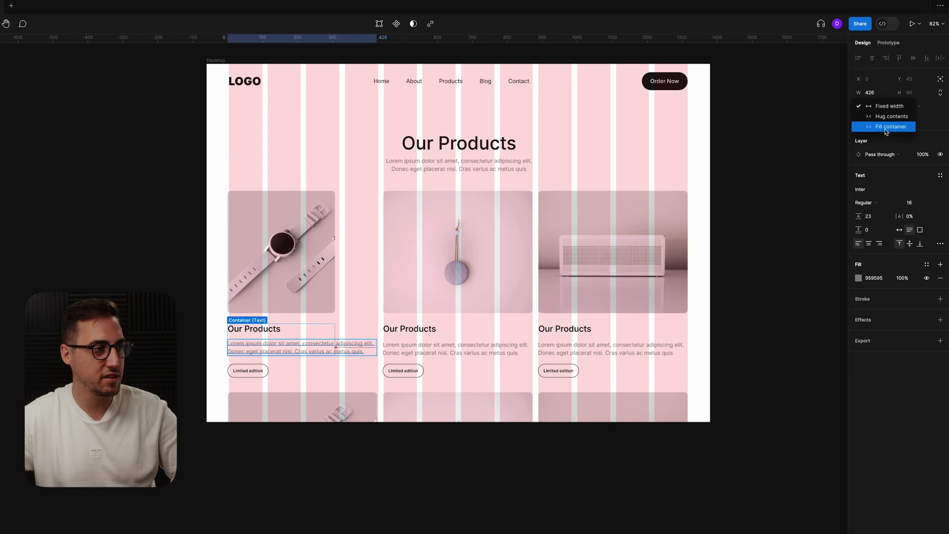
left_click(884, 122)
Stretch the watch card back to a width of about 431 and hide the pink column layout grid.
left_click(191, 250)
left_click(266, 257)
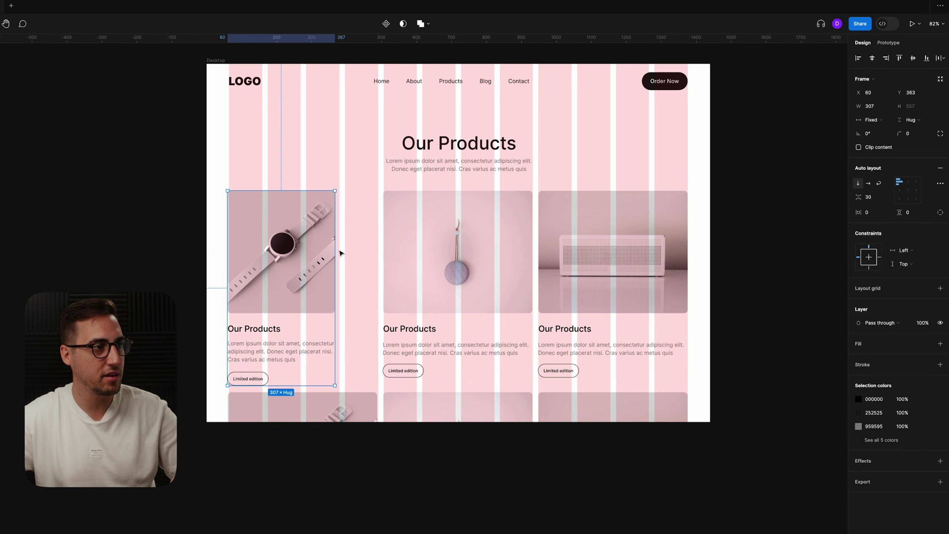
left_click_drag(337, 249, 379, 249)
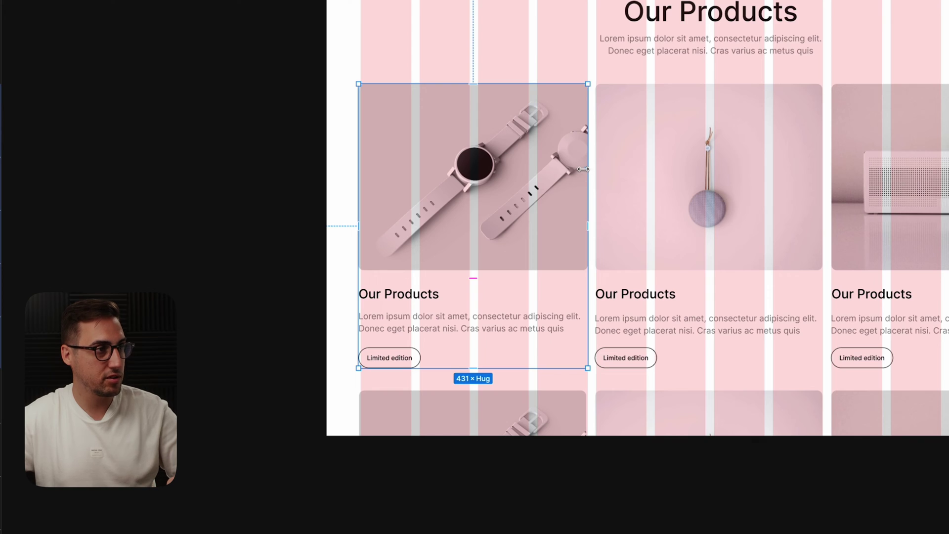
key("ctrl+shift+4")
left_click_drag(550, 177, 589, 172)
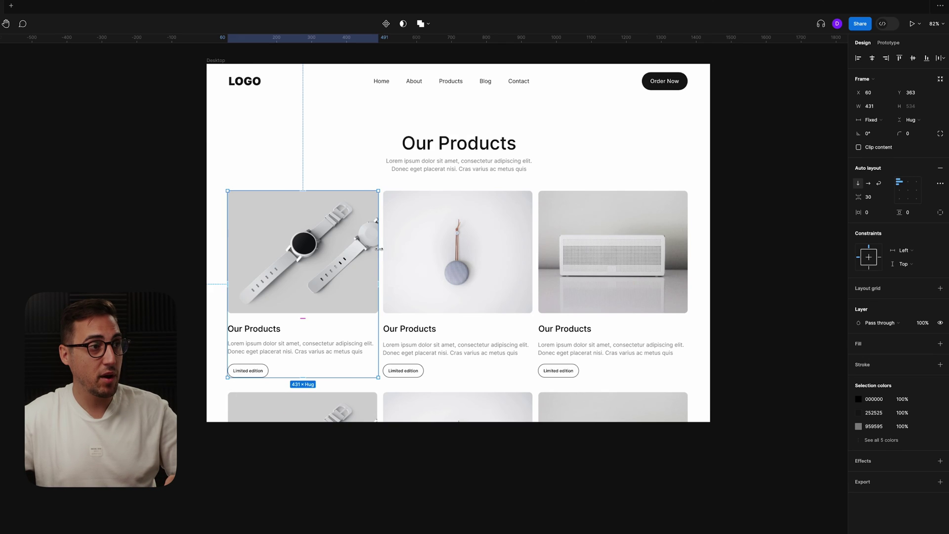
scroll(465, 203, "down", 2)
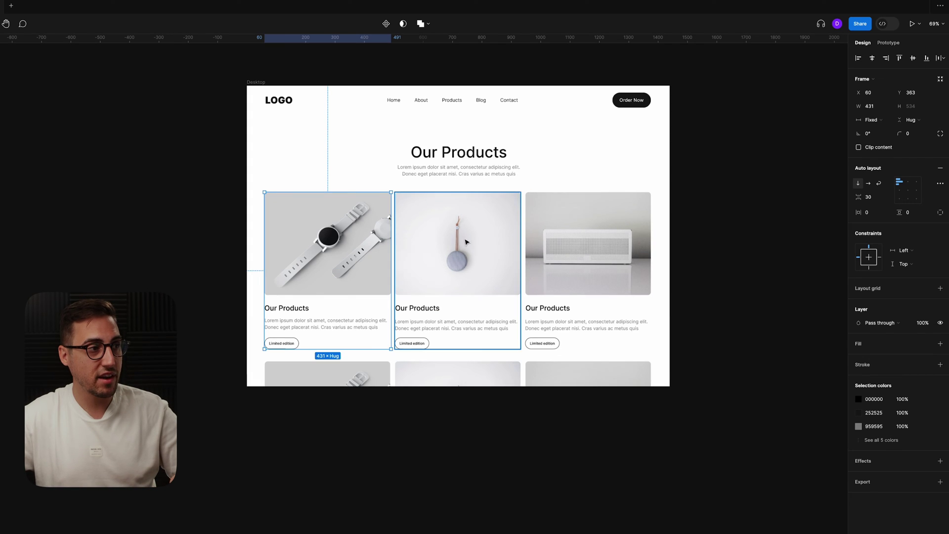
Show the column layout grid and delete the pendant and speaker cards beside the first watch card.
left_click_drag(304, 258, 464, 261)
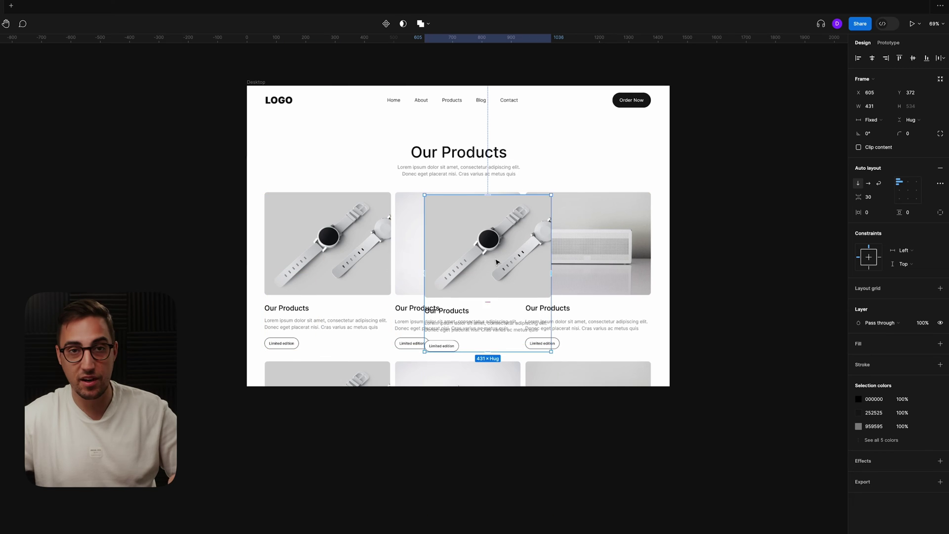
key("Escape")
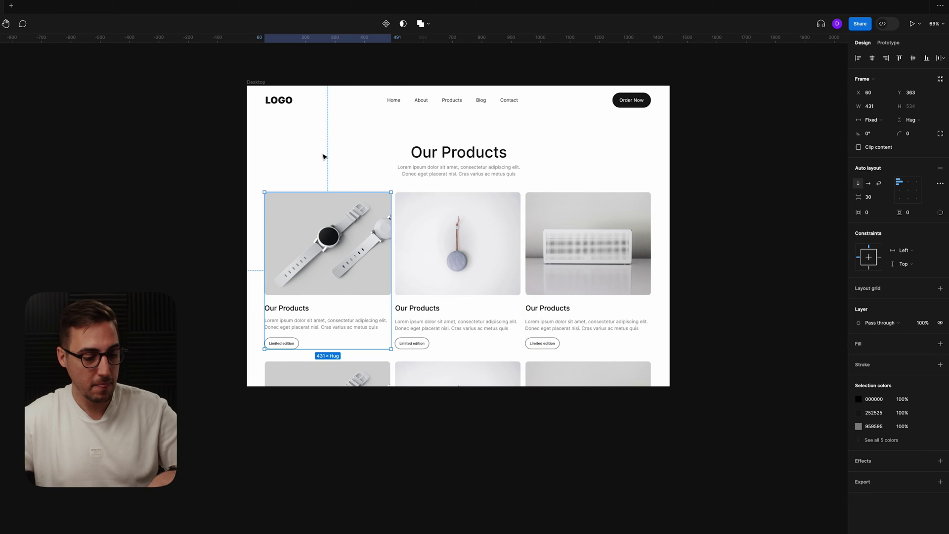
key("shift+g")
scroll(435, 223, "up", 2)
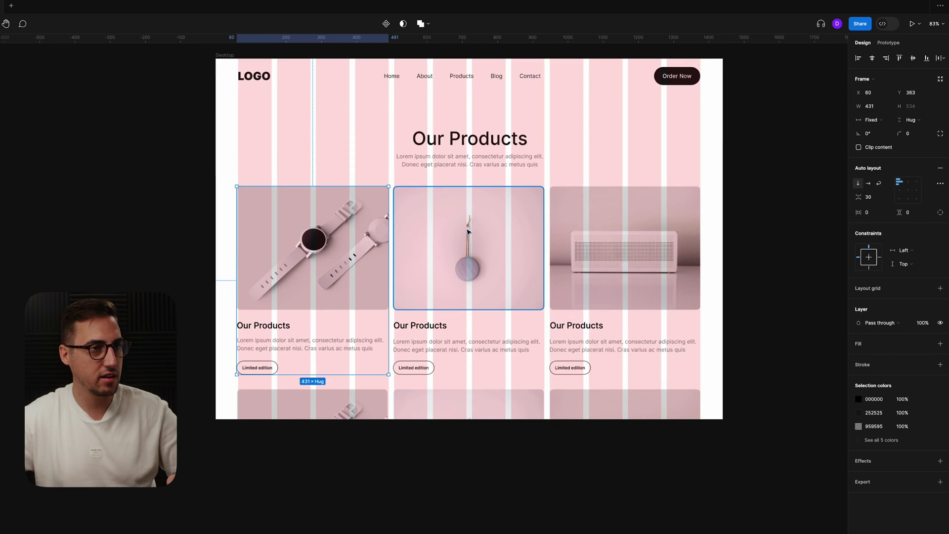
left_click_drag(721, 177, 466, 341)
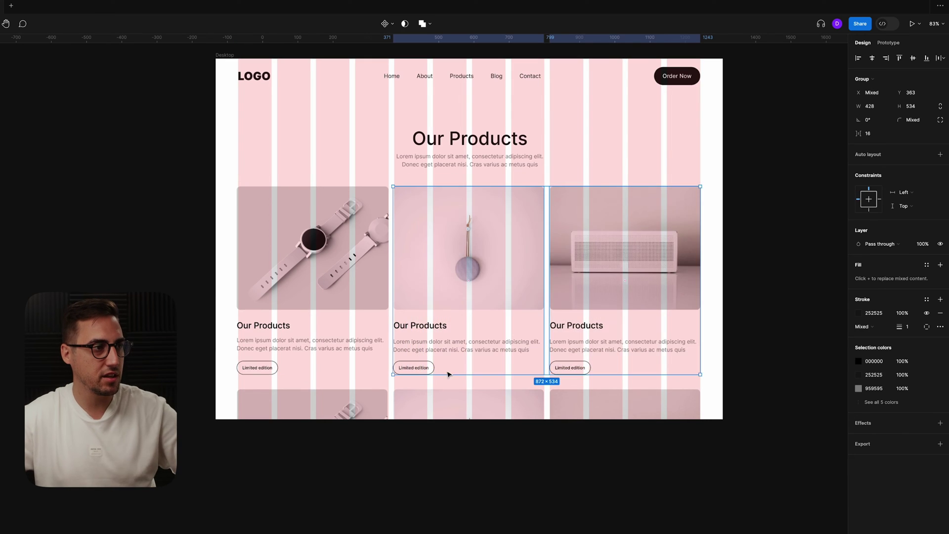
key("Delete")
Place a copy of the watch card at X 507 in the middle columns and narrow it to a width of 425.
key("ctrl+v")
left_click_drag(459, 283, 450, 271)
key("alt")
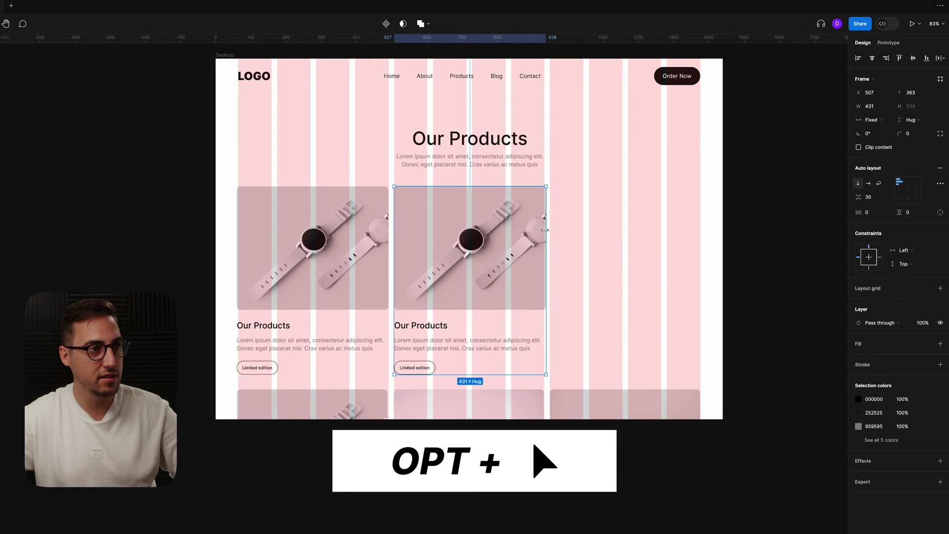
left_click_drag(545, 230, 543, 229)
Move the first watch card to X 64 and narrow it to end at the fourth grid column's edge.
scroll(517, 163, "up", 5)
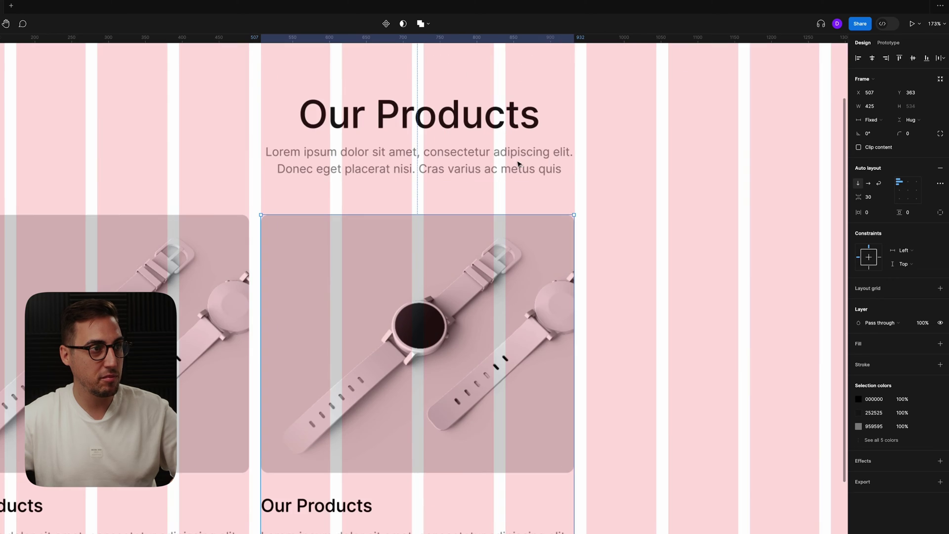
scroll(553, 164, "left", 4)
left_click(345, 257)
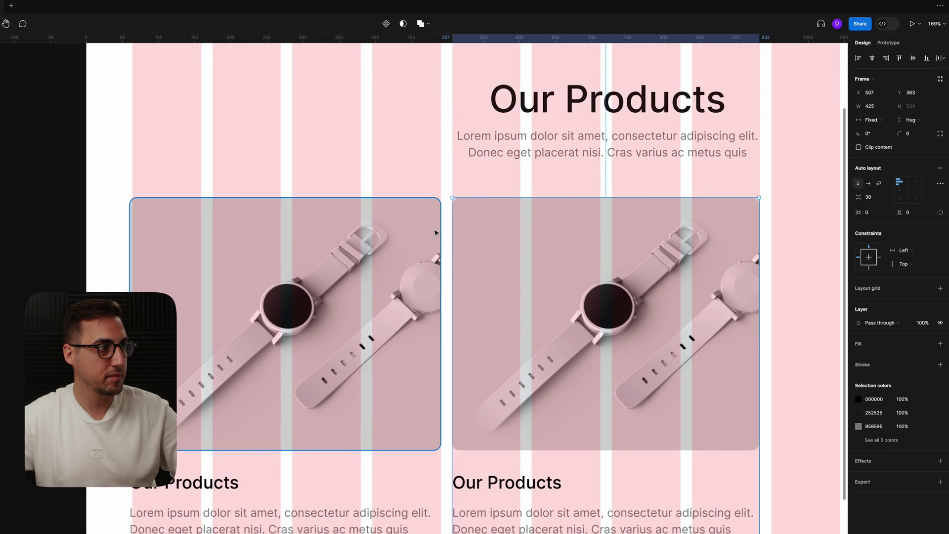
scroll(319, 269, "down", 2)
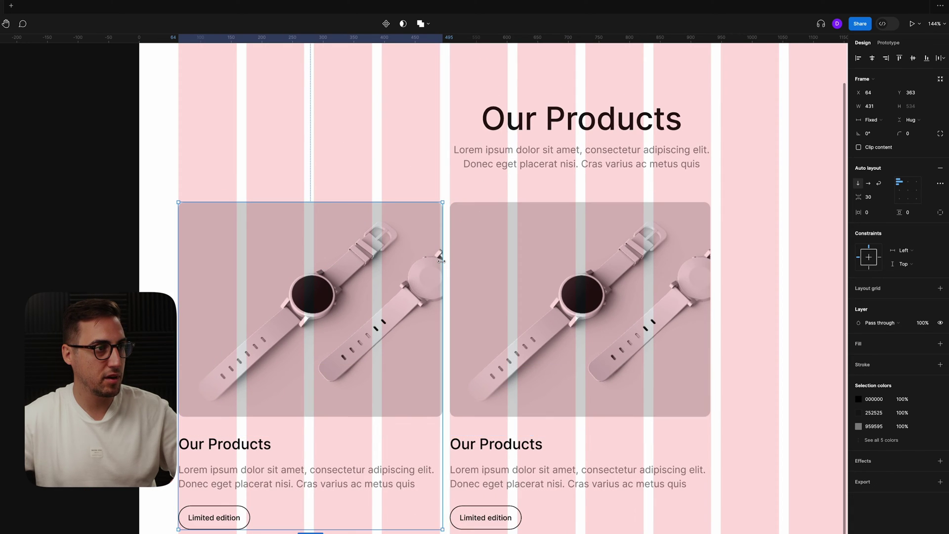
left_click_drag(440, 259, 438, 261, "alt")
Wrap the two watch cards in a horizontal auto layout with a 16 gap and duplicate the second card as a third.
scroll(684, 275, "down", 5)
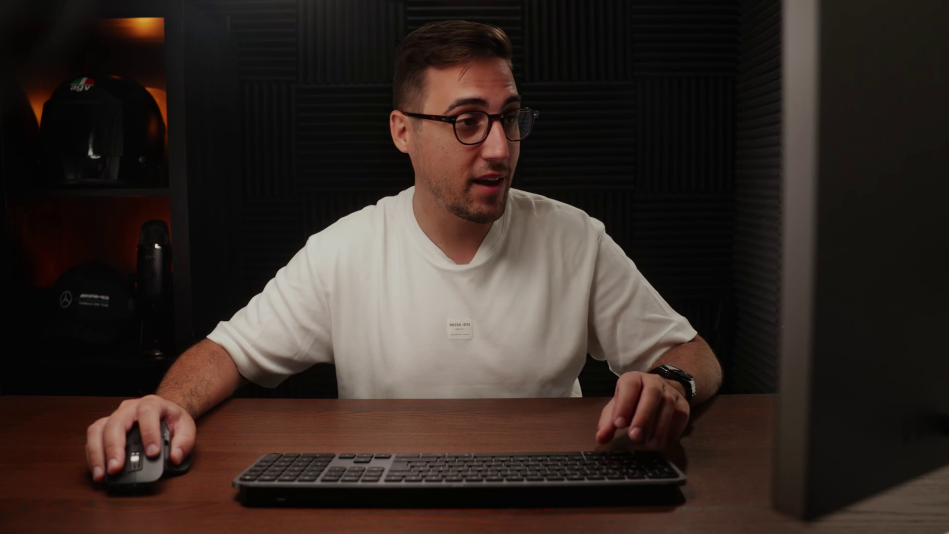
left_click_drag(684, 236, 428, 357)
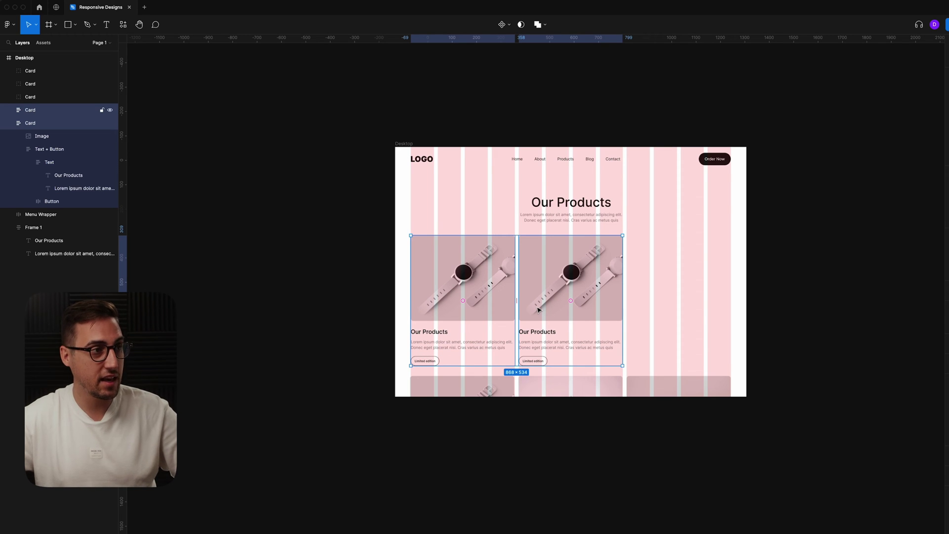
key("shift+a")
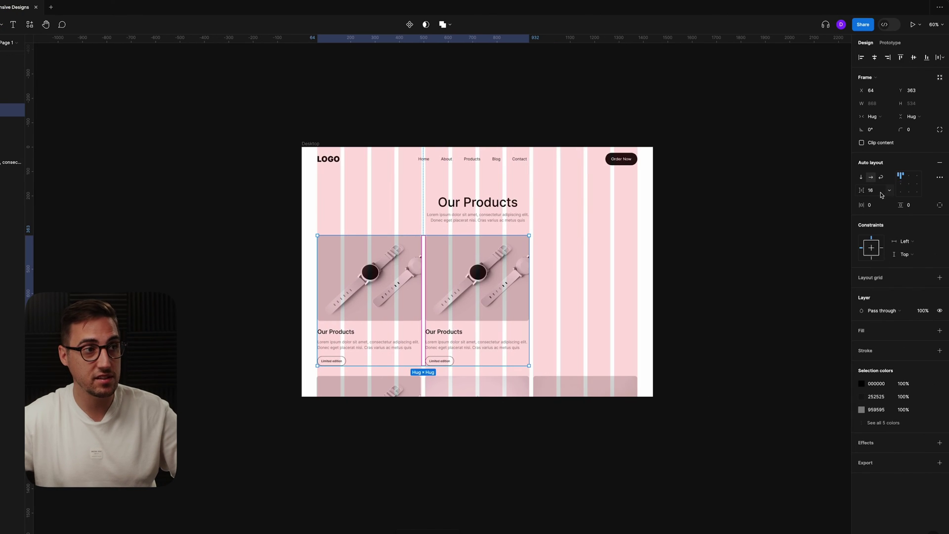
scroll(462, 223, "up", 3)
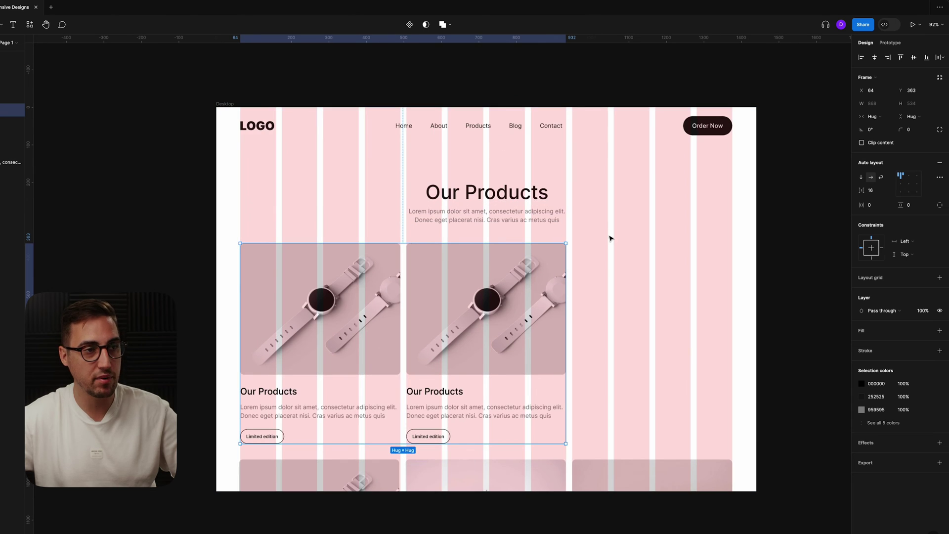
scroll(625, 277, "down", 3)
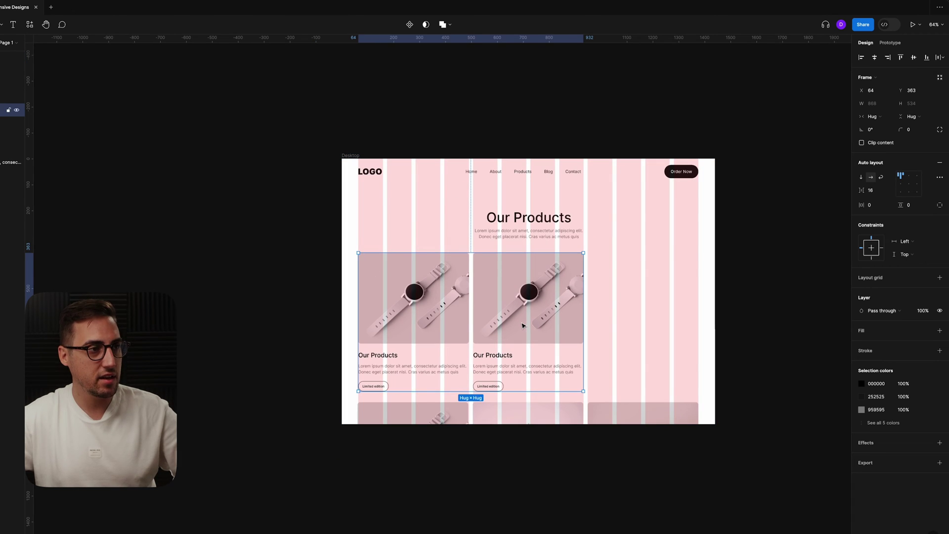
left_click(523, 326)
key("ctrl+d")
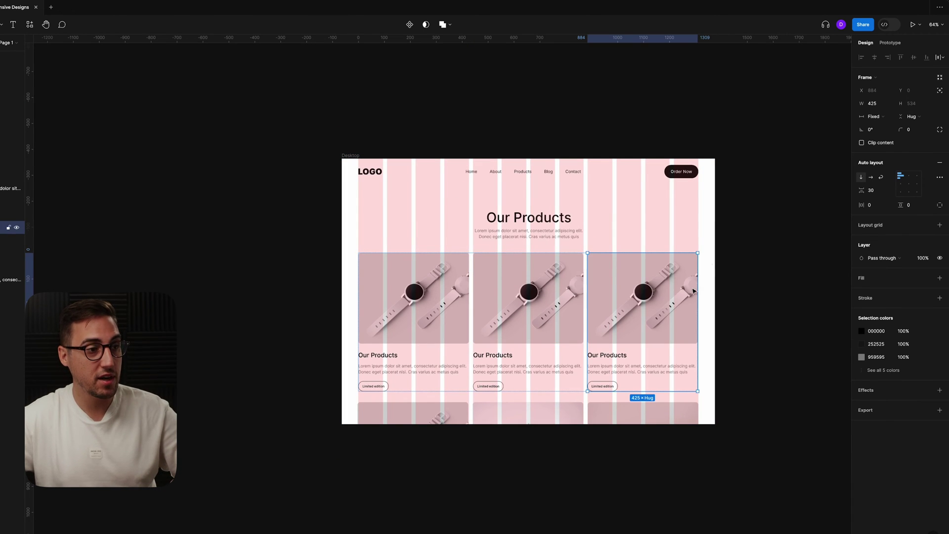
Select the three cards inside the row and set their horizontal sizing to Fill container.
left_click(705, 268)
left_click(697, 286)
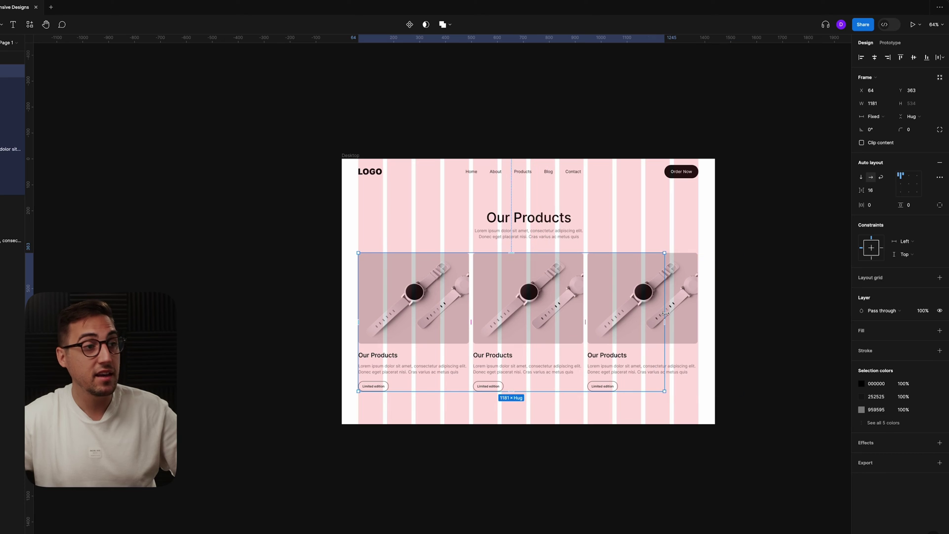
key("Return")
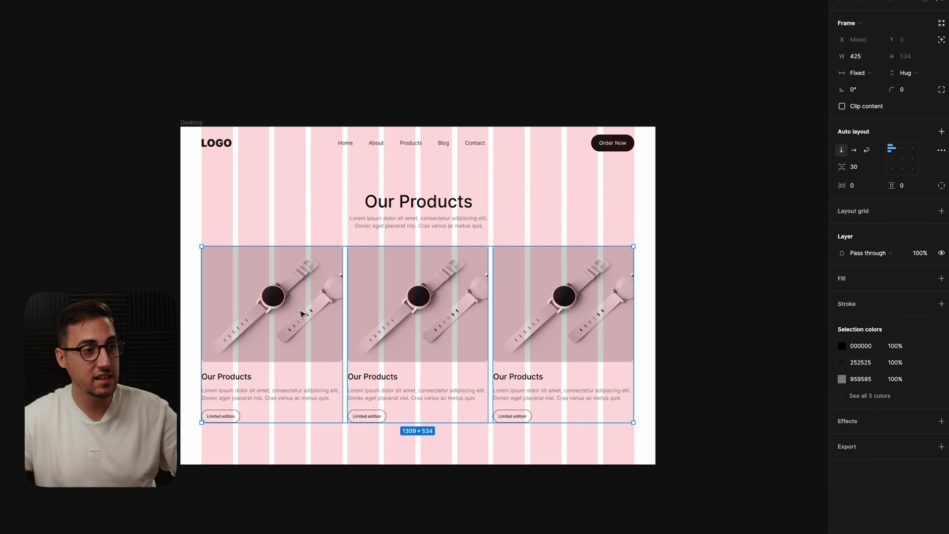
left_click(859, 72)
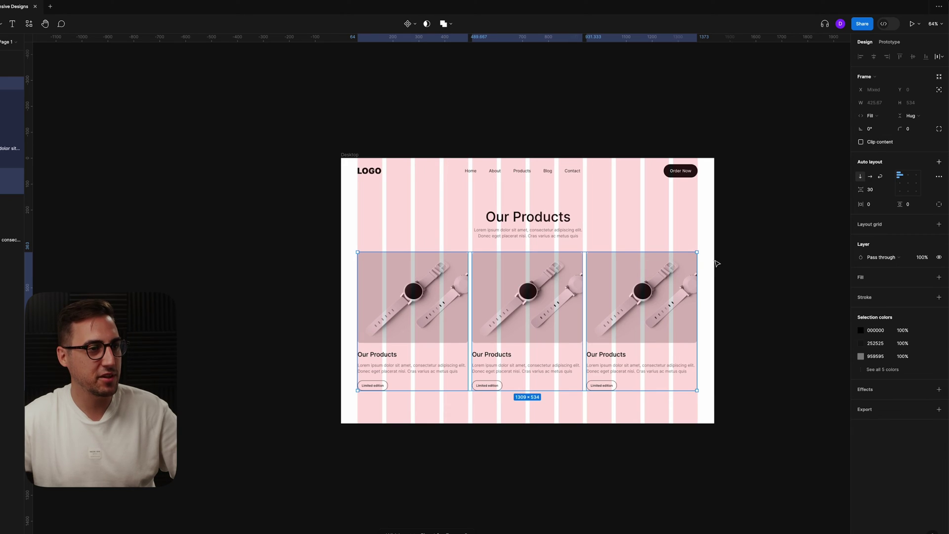
Test the card row's responsiveness by narrowing its frame, and restore the row's width to 1309.
key("shift+a")
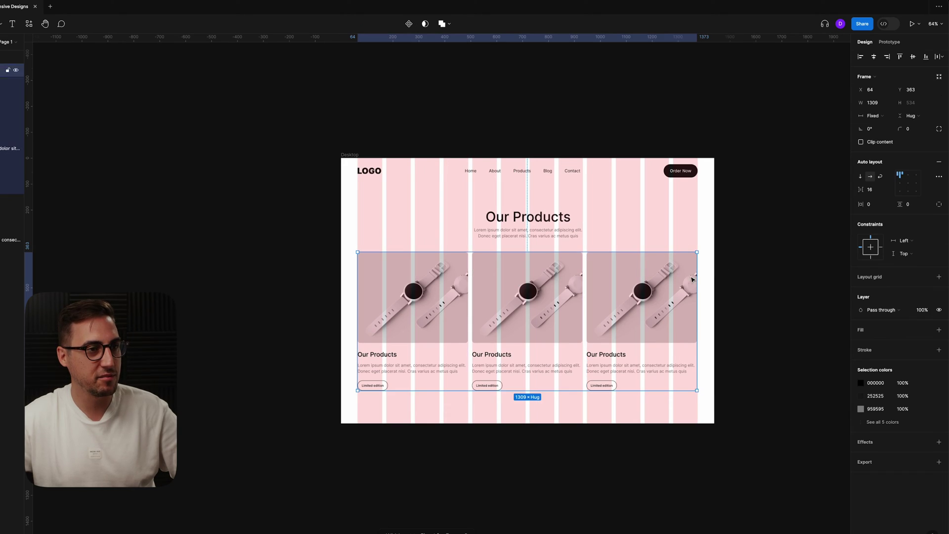
left_click_drag(696, 277, 670, 284)
key("ctrl+z")
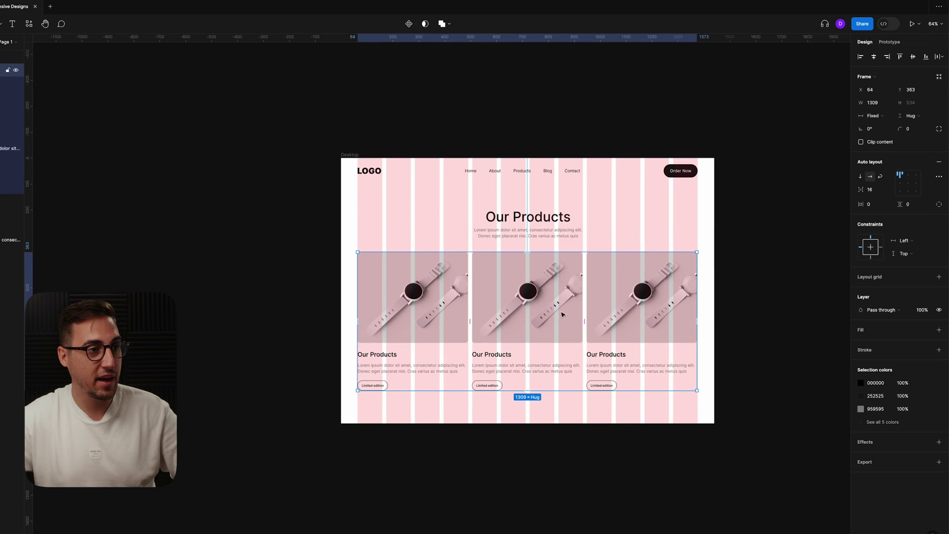
mouse_move(695, 275)
left_mouse_down()
mouse_move(540, 279)
mouse_move(697, 284)
left_mouse_up()
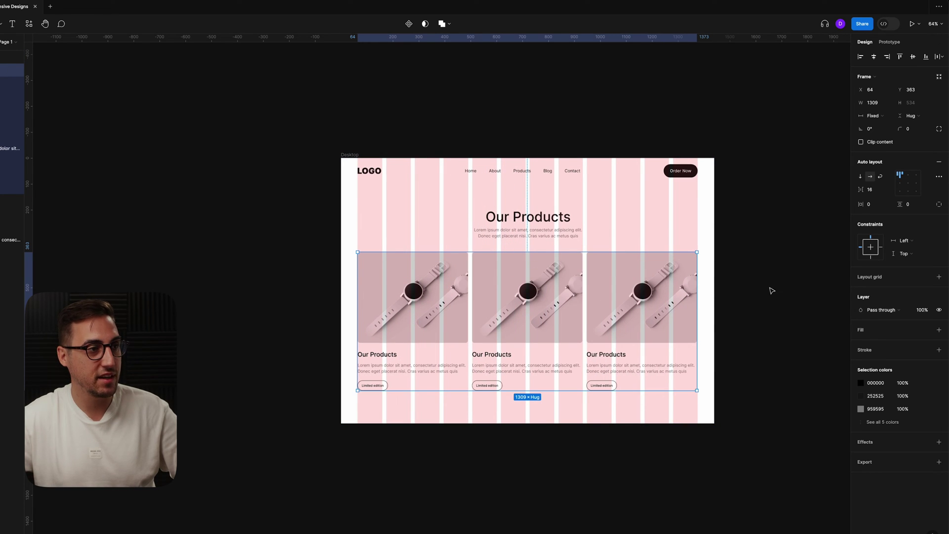
Duplicate the three-card row below the first and wrap both rows in a vertical auto layout with a gap of 32.
left_click_drag(528, 274, 524, 414)
left_click_drag(527, 416, 527, 416)
left_click_drag(721, 265, 358, 517)
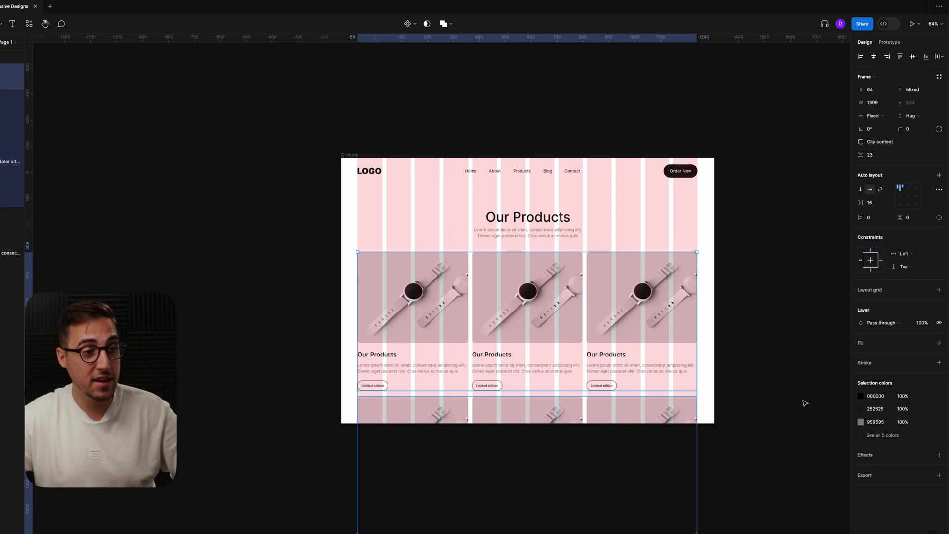
left_click(939, 175)
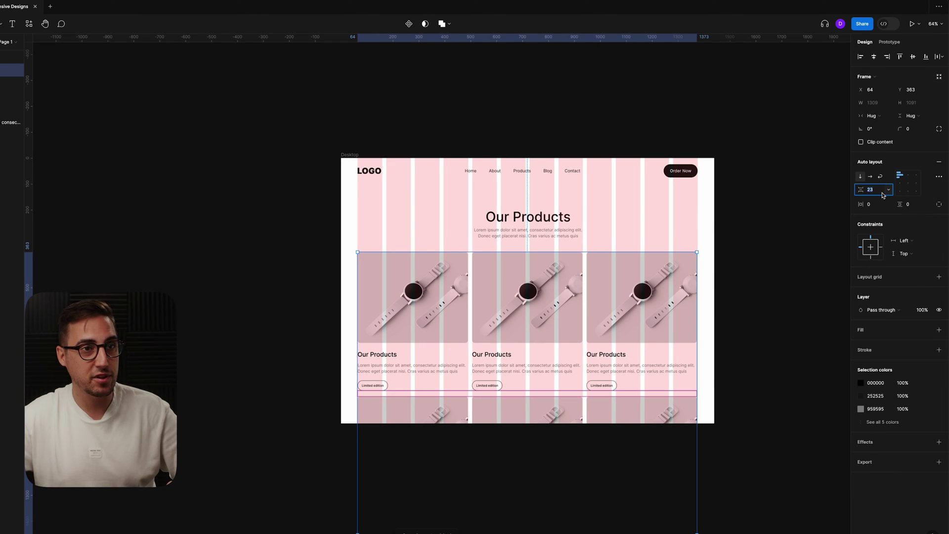
type("32")
key("Return")
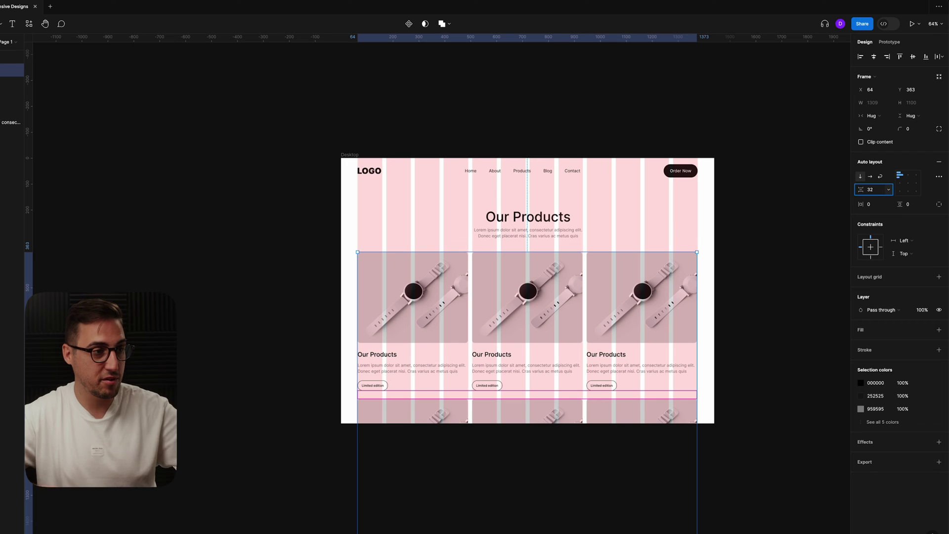
Set the horizontal sizing of both the upper and lower card rows to Fill container.
left_click(668, 358)
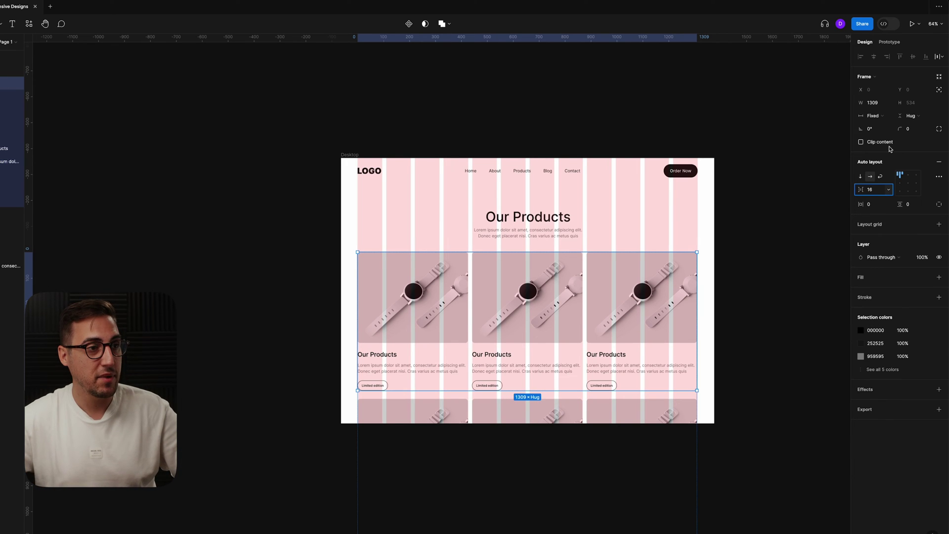
left_click(875, 115)
left_click(882, 126)
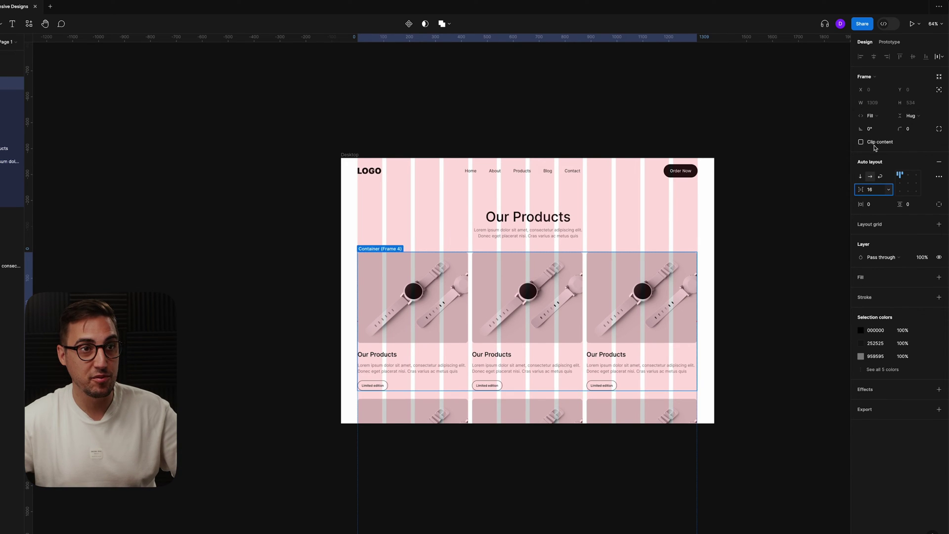
left_click(594, 419)
left_click(874, 115)
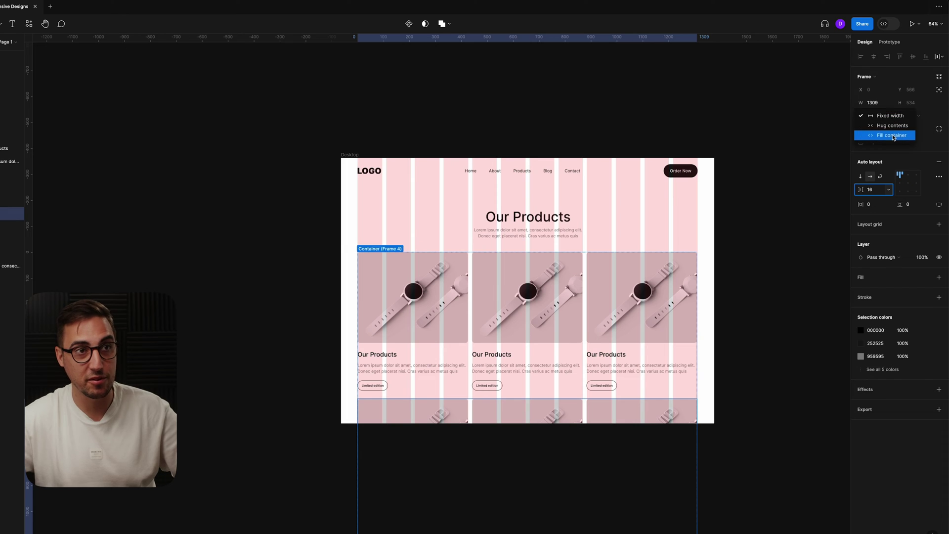
left_click(882, 136)
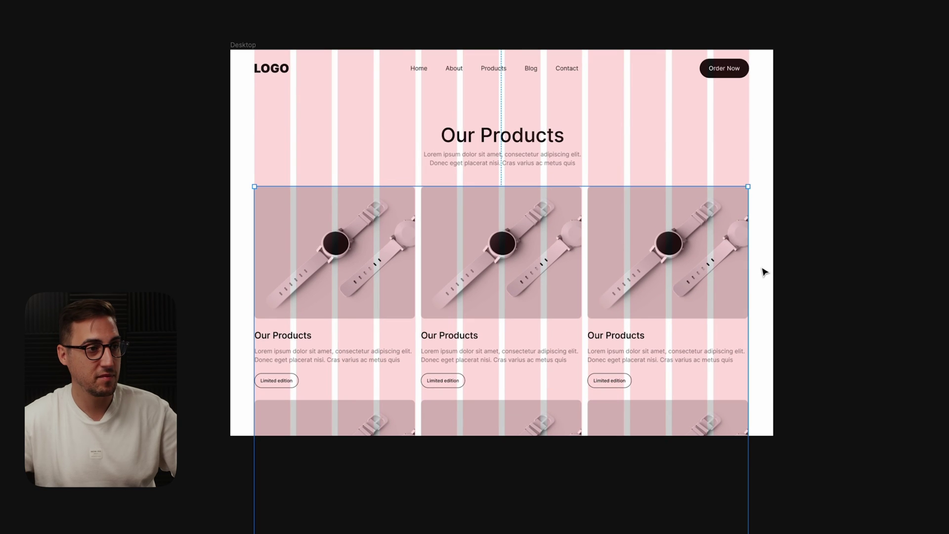
Resize the frame holding both card rows so its edge meets the outer edge of the last grid column, and deselect it.
mouse_move(748, 275)
left_mouse_down()
mouse_move(462, 282)
mouse_move(750, 281)
left_mouse_up()
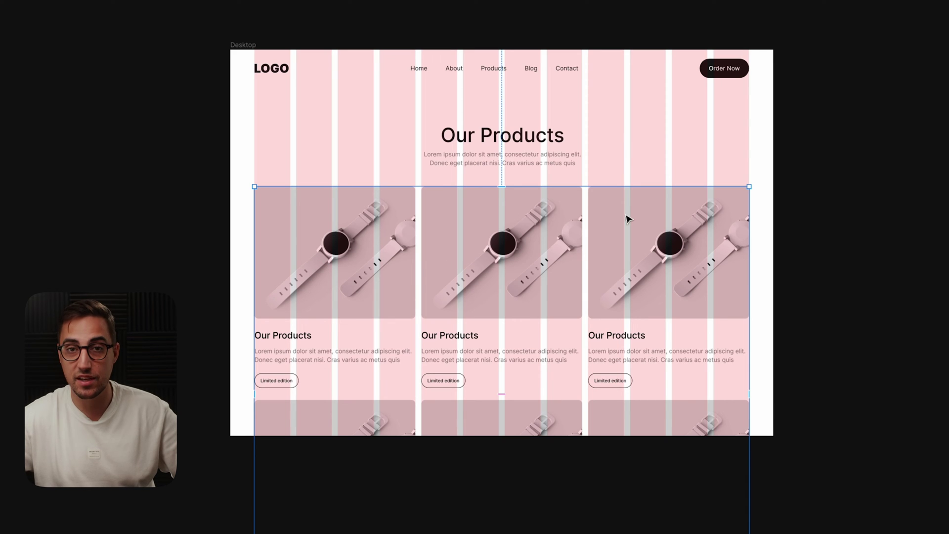
mouse_move(749, 247)
left_mouse_down()
mouse_move(586, 248)
mouse_move(749, 247)
left_mouse_up()
left_click(832, 210)
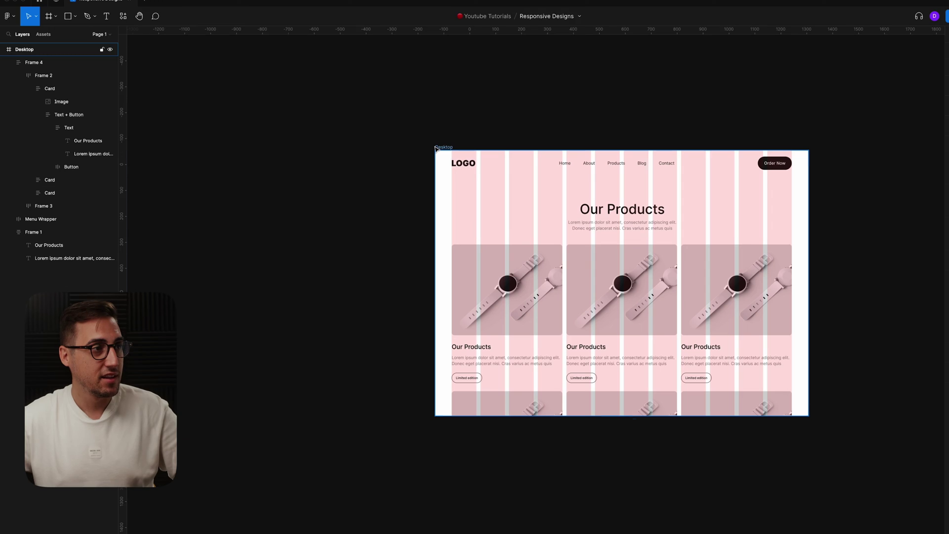
Select the Desktop frame and hide its column layout grid.
left_click(444, 147)
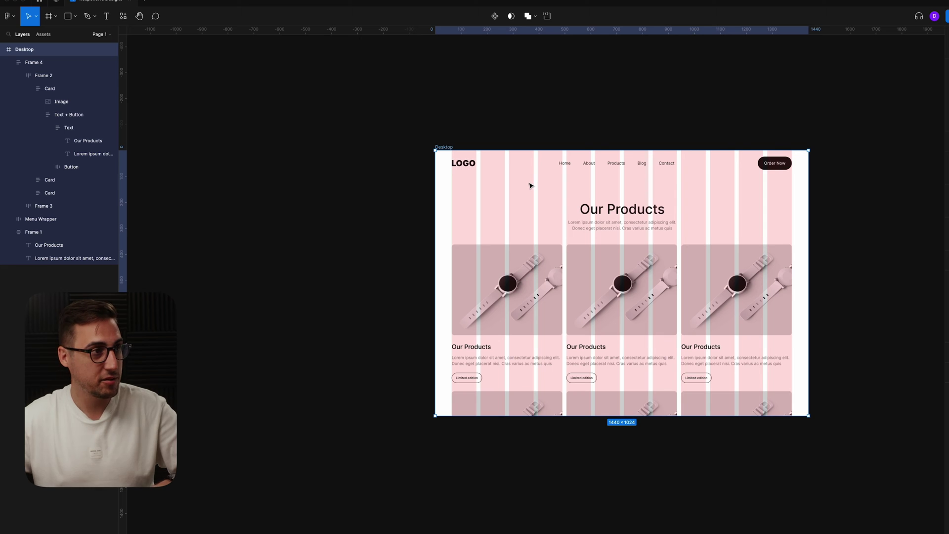
key("ctrl+g")
key("ctrl+g")
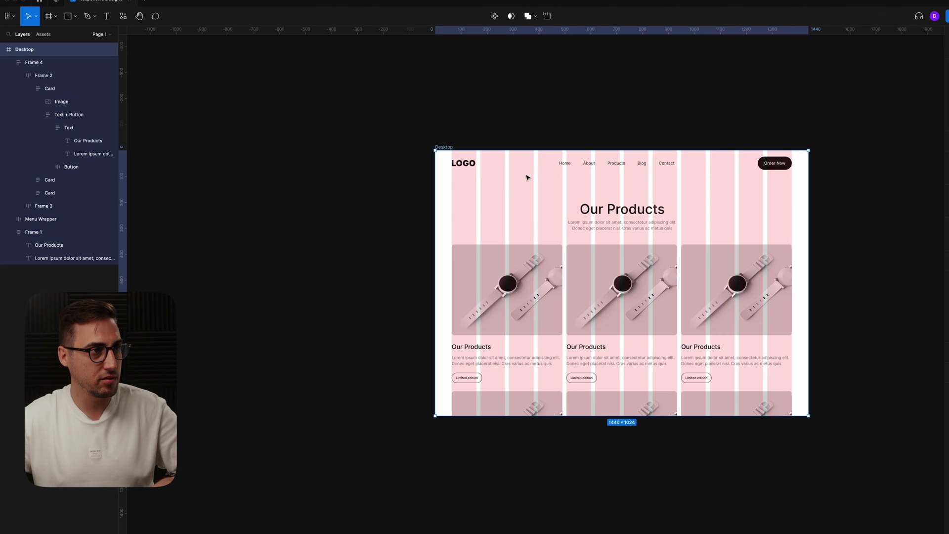
key("ctrl+g")
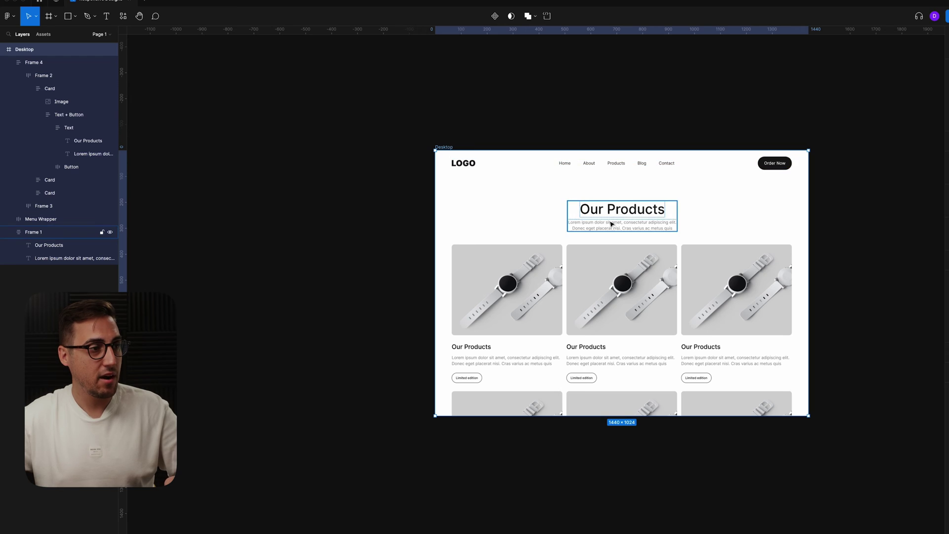
Examine the heading, menu and card-row frames on the Desktop page, and measure the spacing between the heading frame and the menu.
left_click(637, 206)
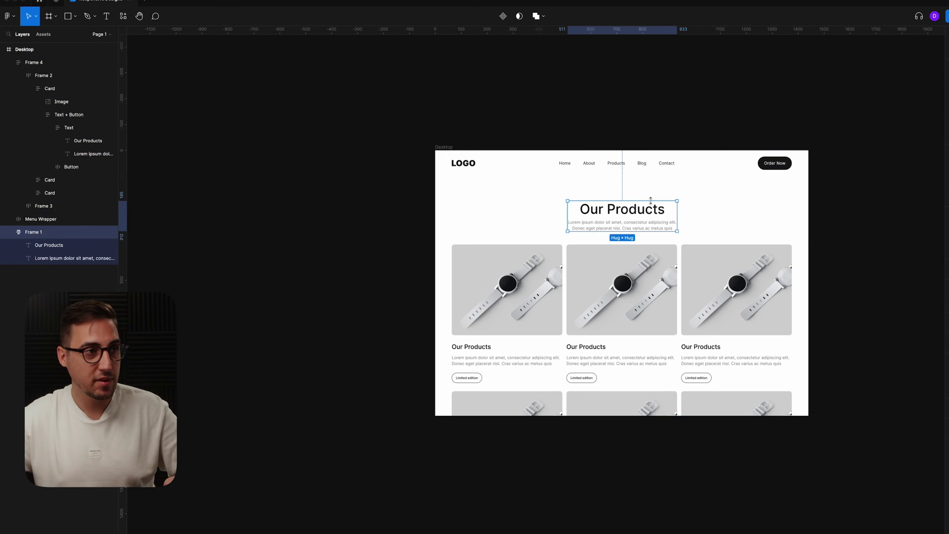
left_click(446, 145)
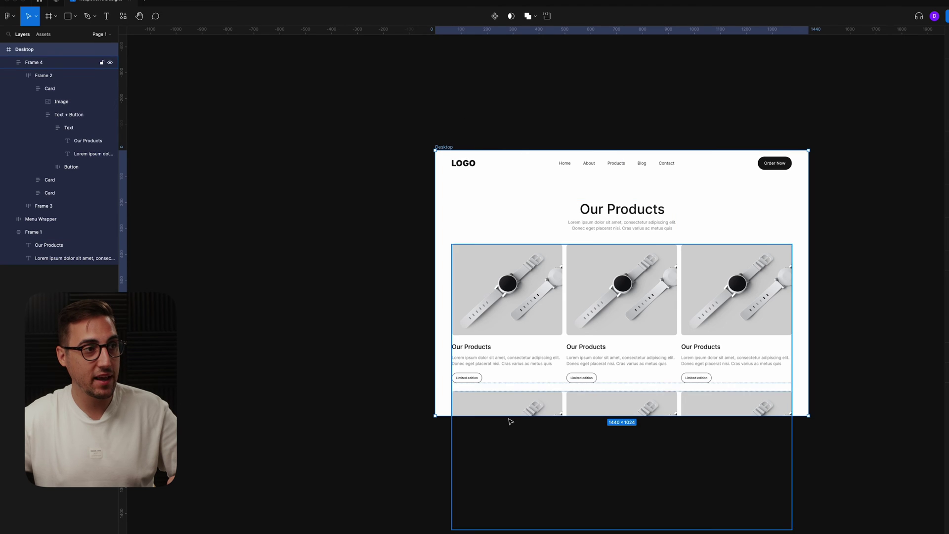
left_click(614, 217)
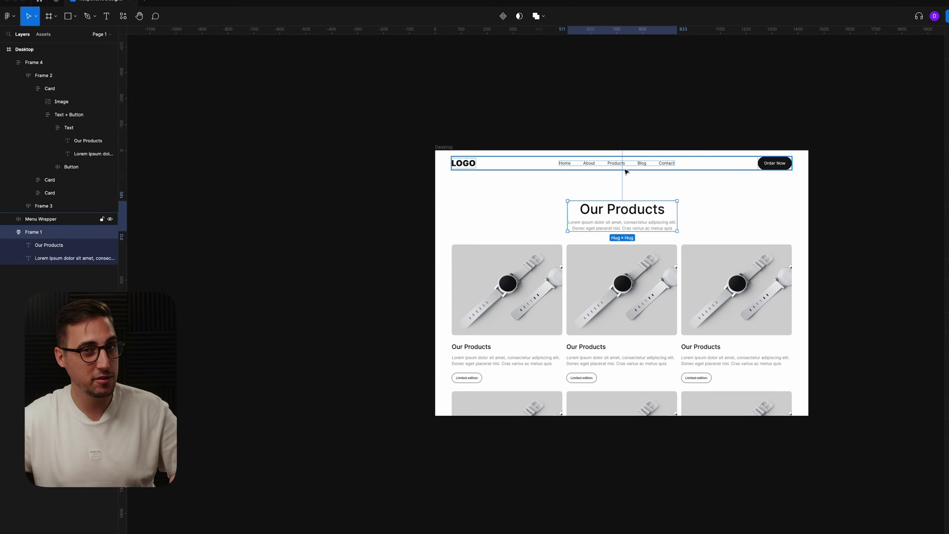
left_click(596, 164)
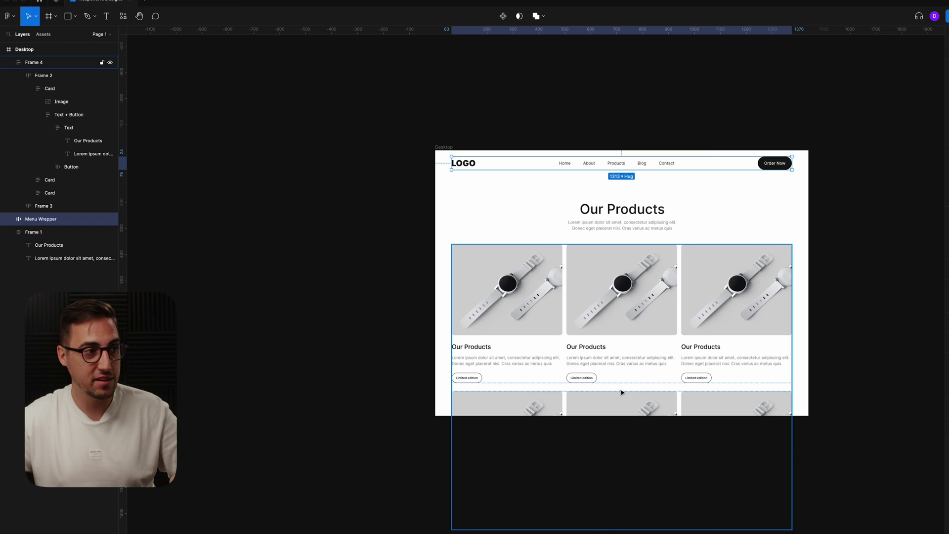
left_click(622, 212)
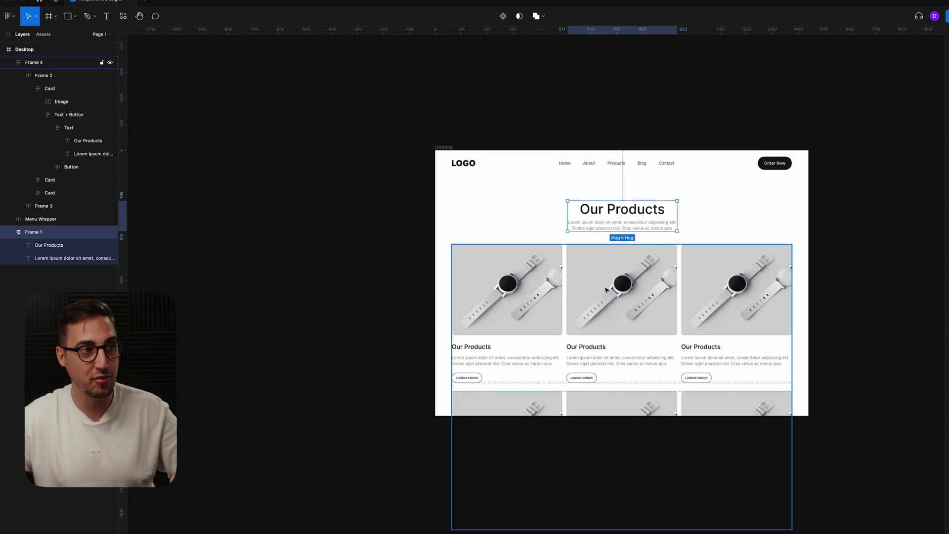
left_click(715, 211)
left_click(665, 225)
key("alt")
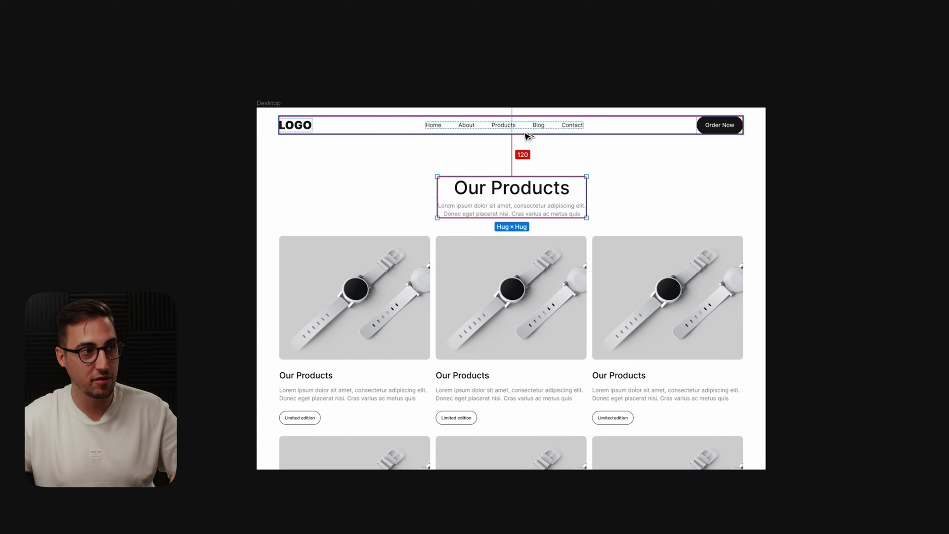
left_click(643, 189)
Set the top padding of the Our Products heading frame to 80.
left_click(509, 198)
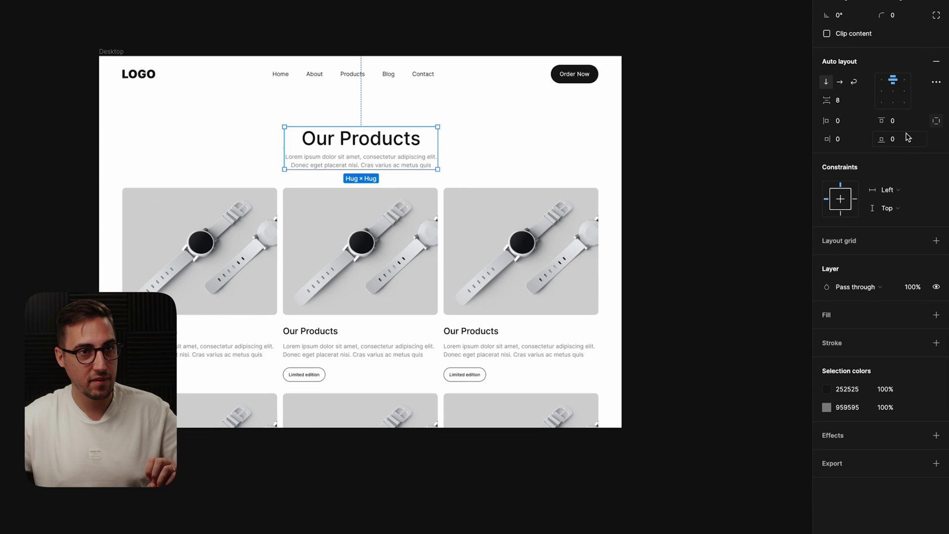
left_click(900, 123)
type("80")
key("Return")
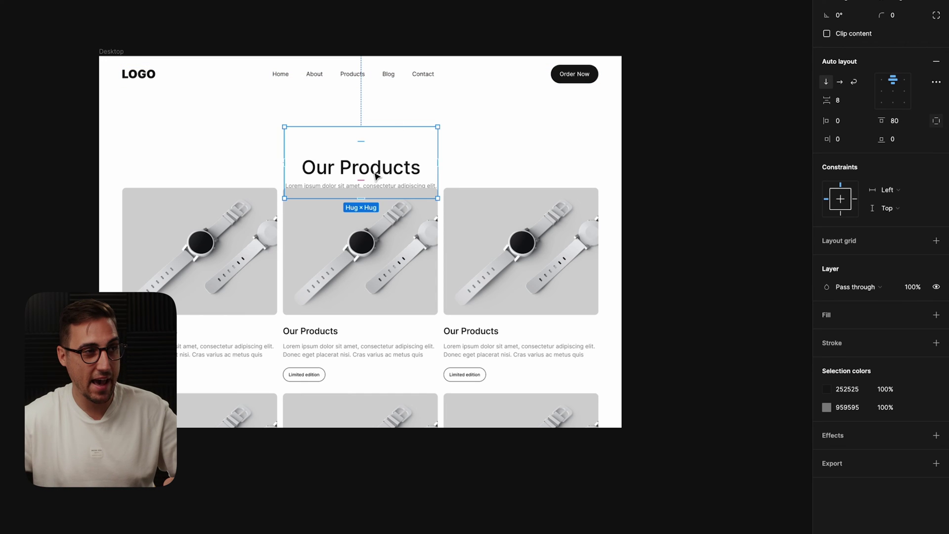
Move the heading frame up by about 80 px and set its bottom padding to 50.
key("shift+Up")
key("shift+Up")
key("shift+Up")
key("shift+Up")
key("shift+Up")
key("shift+Up")
key("shift+Up")
key("shift+Up")
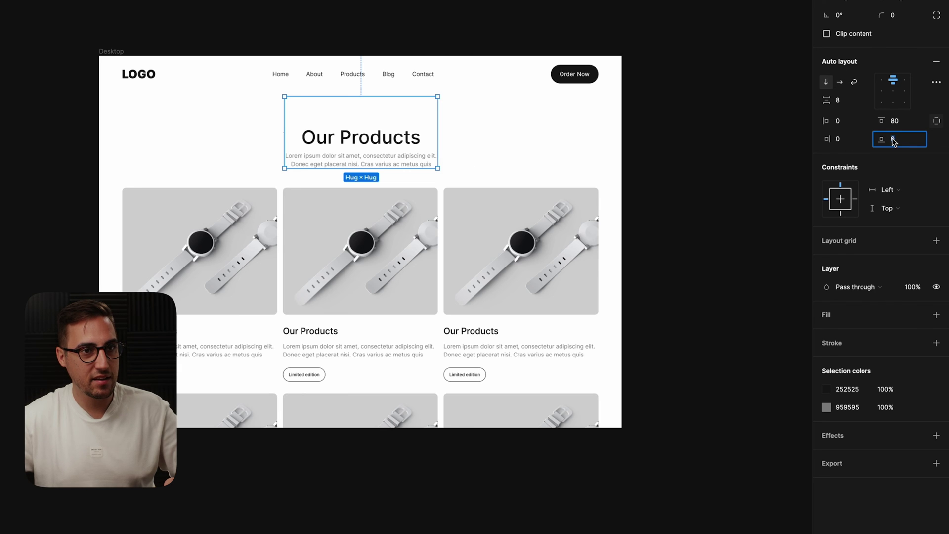
type("50")
key("Return")
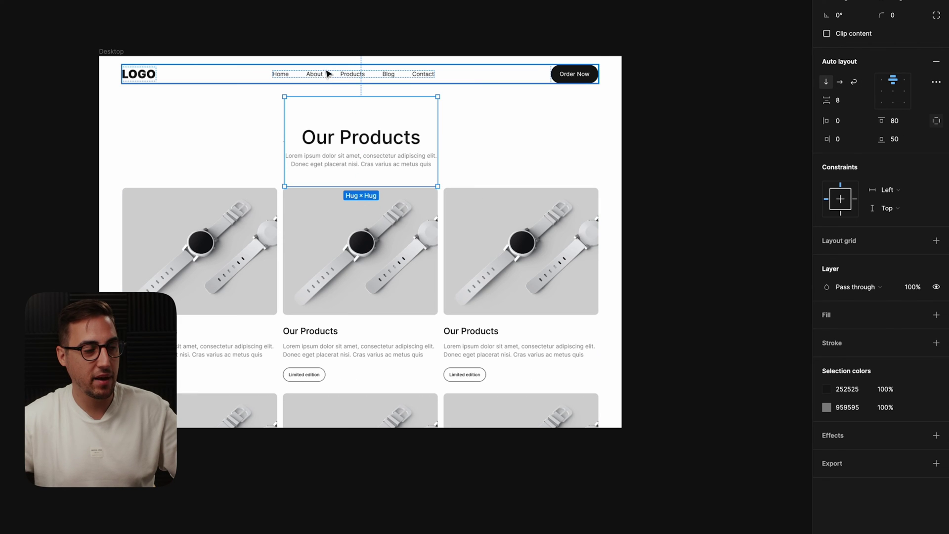
Set the Menu Wrapper's top and bottom padding to 24, and move it slightly up toward the page's upper edge.
left_click(301, 71)
key("alt")
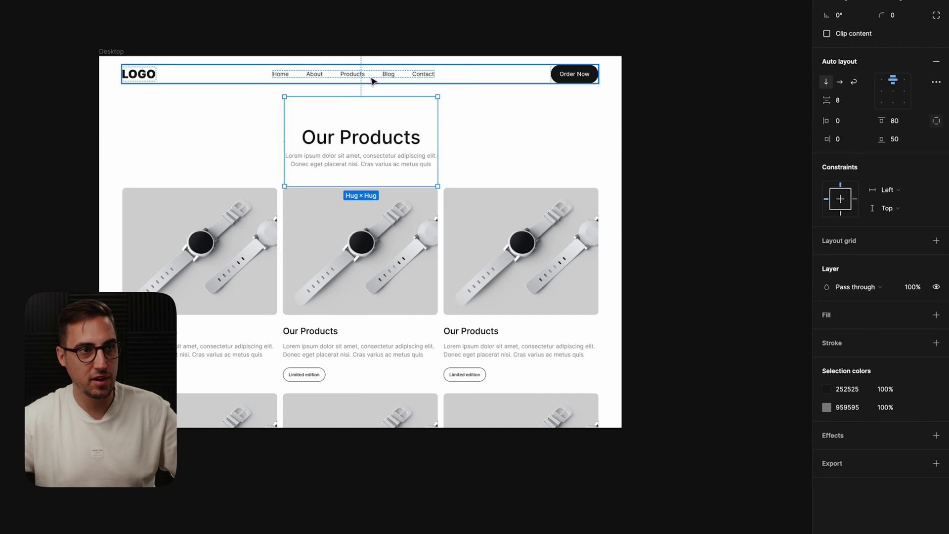
left_click(899, 124)
left_click(937, 122)
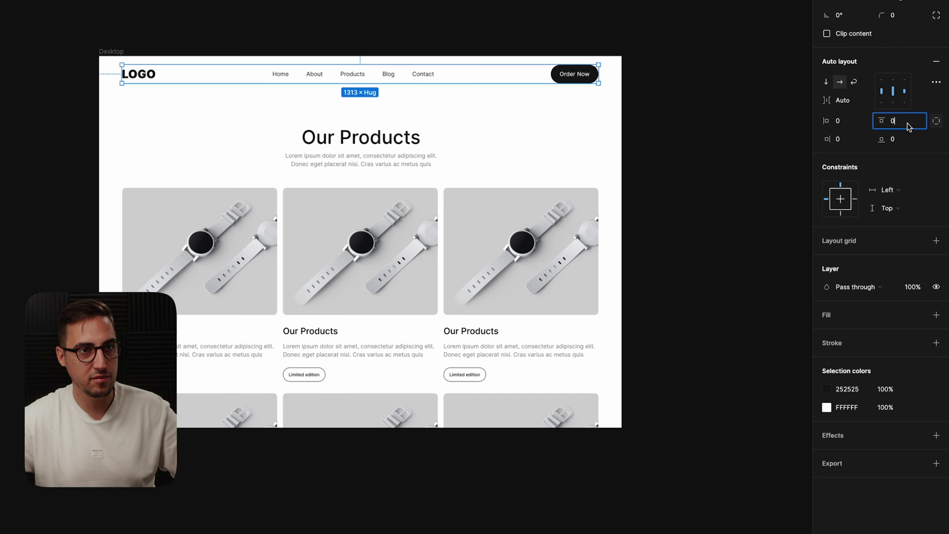
type("24")
key("Return")
left_click(904, 139)
type("24")
key("Return")
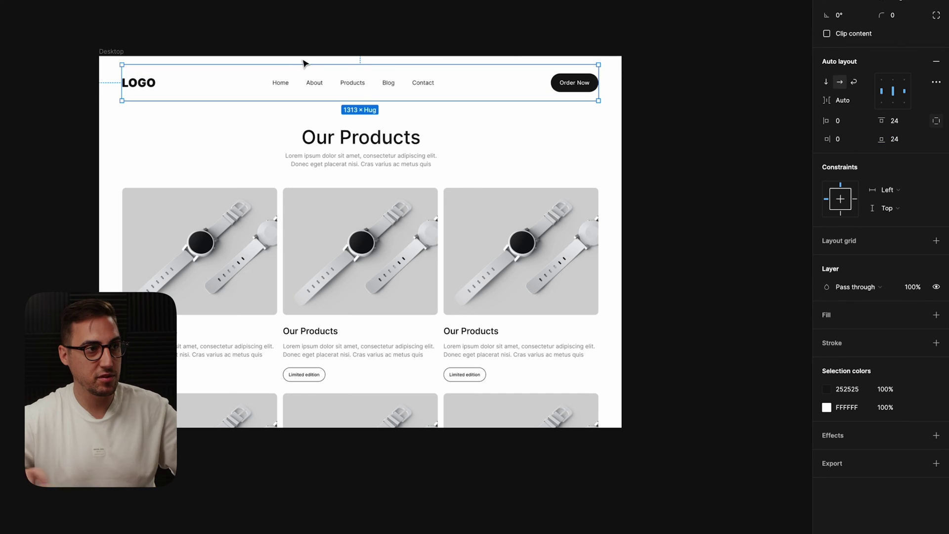
left_click_drag(348, 85, 348, 82)
Apply a vertical auto layout to the whole Desktop frame and align its contents to the centre.
left_click(355, 132)
key("Tab")
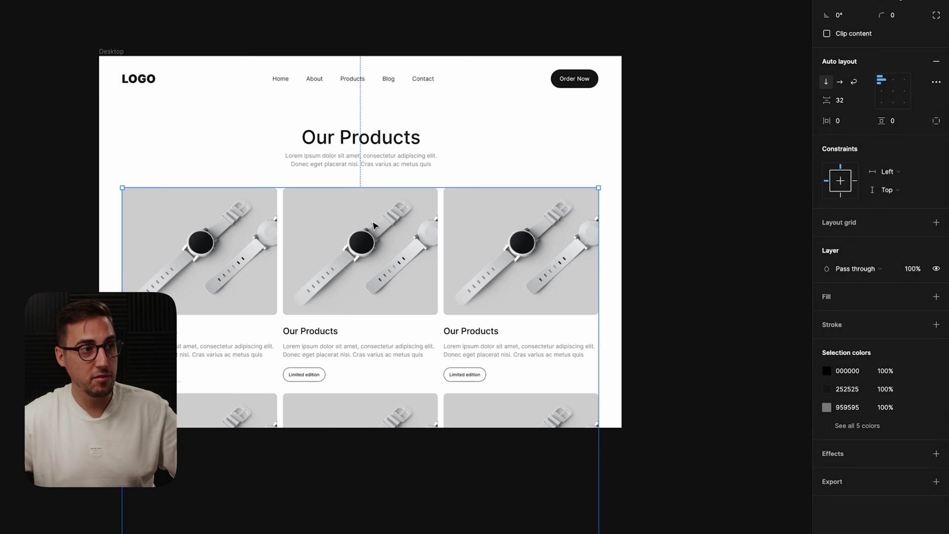
left_click(122, 53)
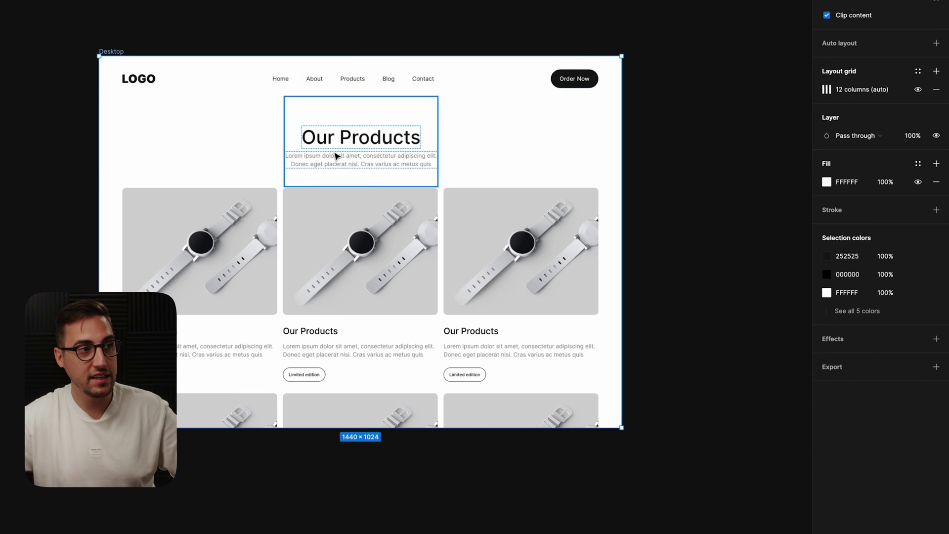
left_click(114, 44)
left_click(111, 53)
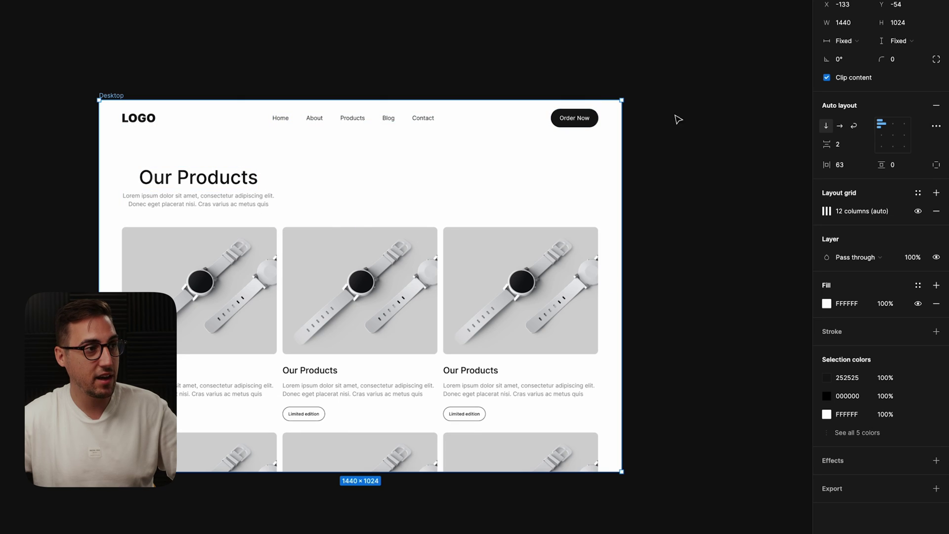
left_click(892, 135)
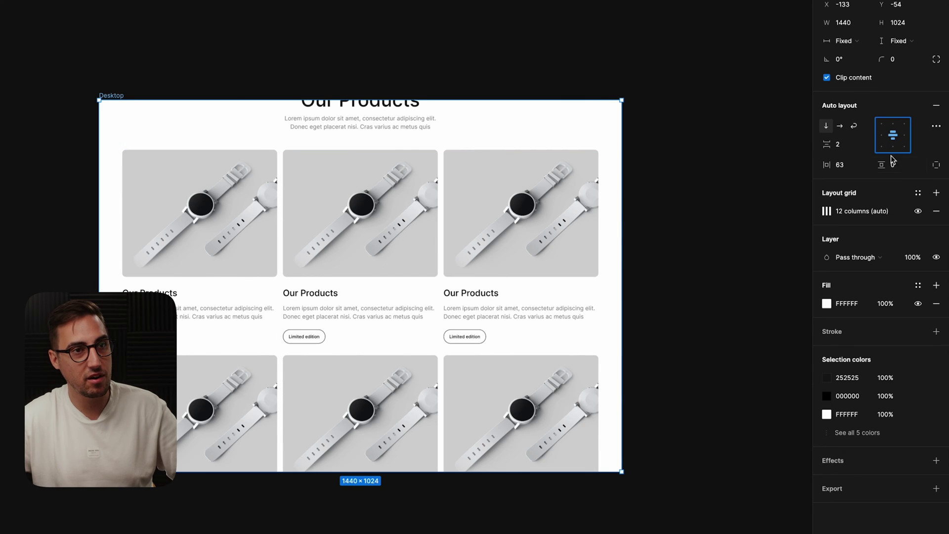
Set both the width and the height of the Desktop frame to Hug contents.
left_click(865, 43)
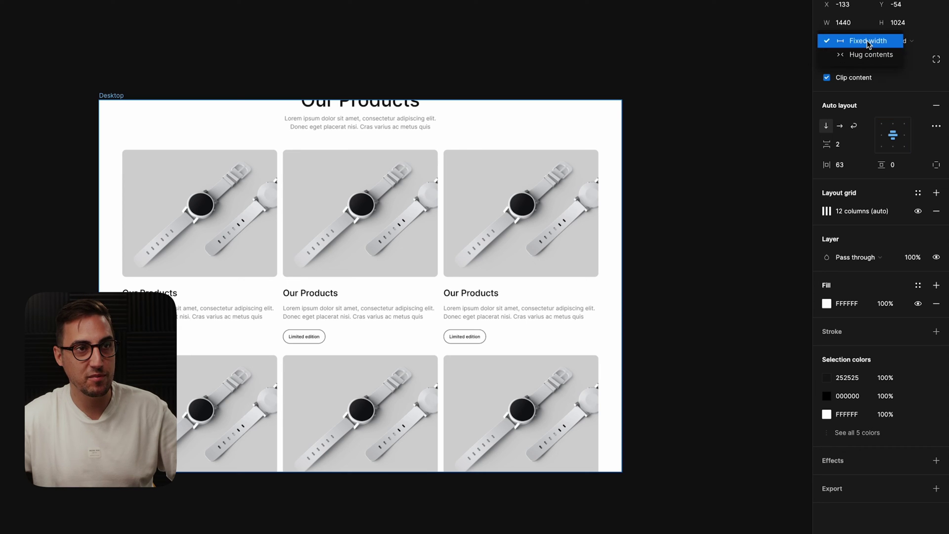
left_click(871, 55)
left_click(917, 44)
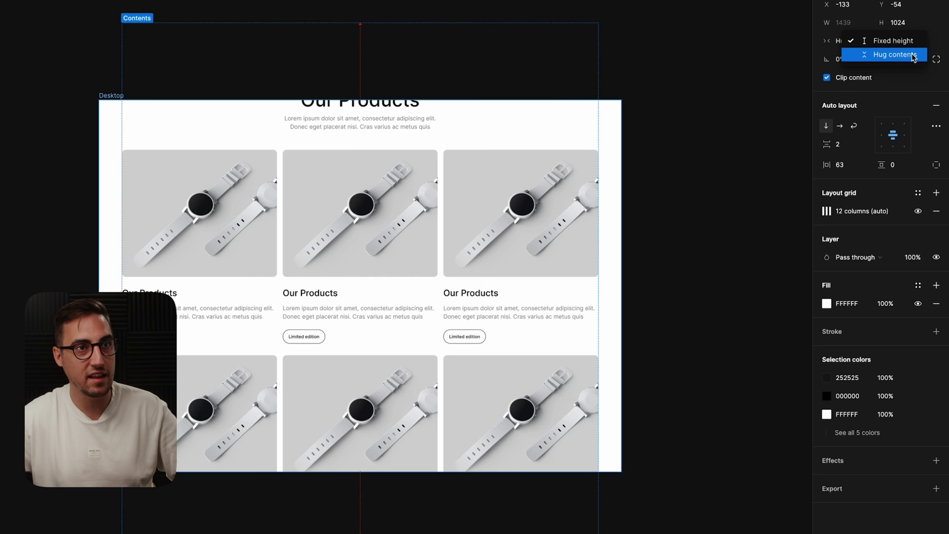
left_click(914, 55)
scroll(348, 76, "down", 1)
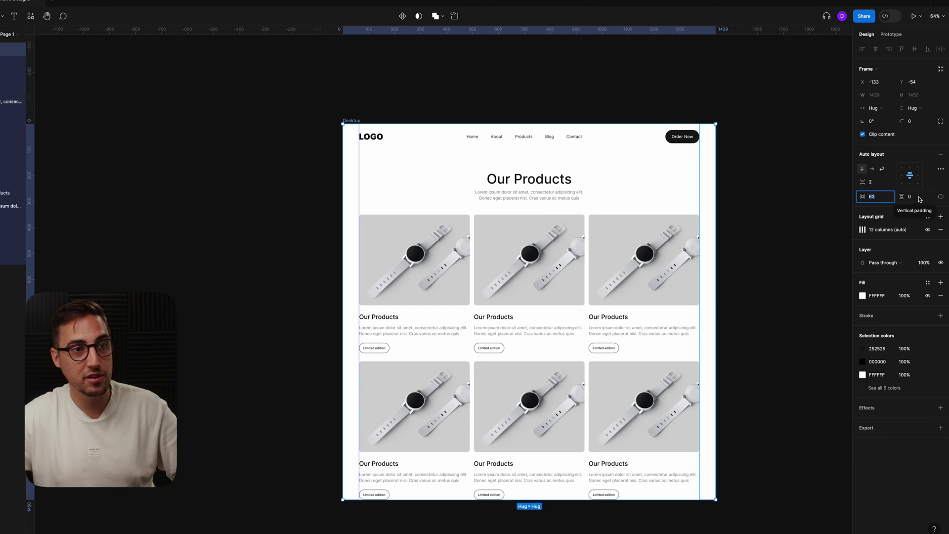
Show the column layout grid to check the margins, and set the Desktop frame's horizontal padding to 64.
key("shift+g")
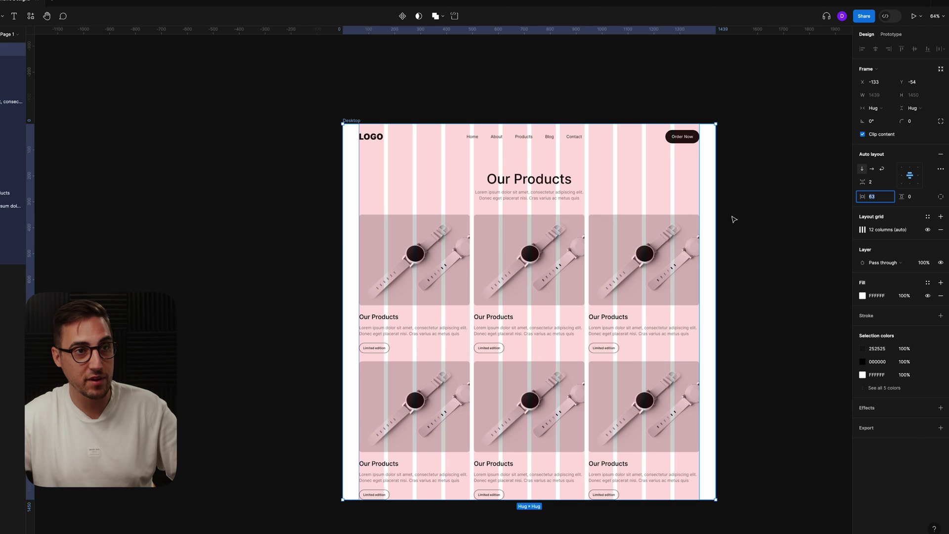
scroll(347, 249, "up", 5)
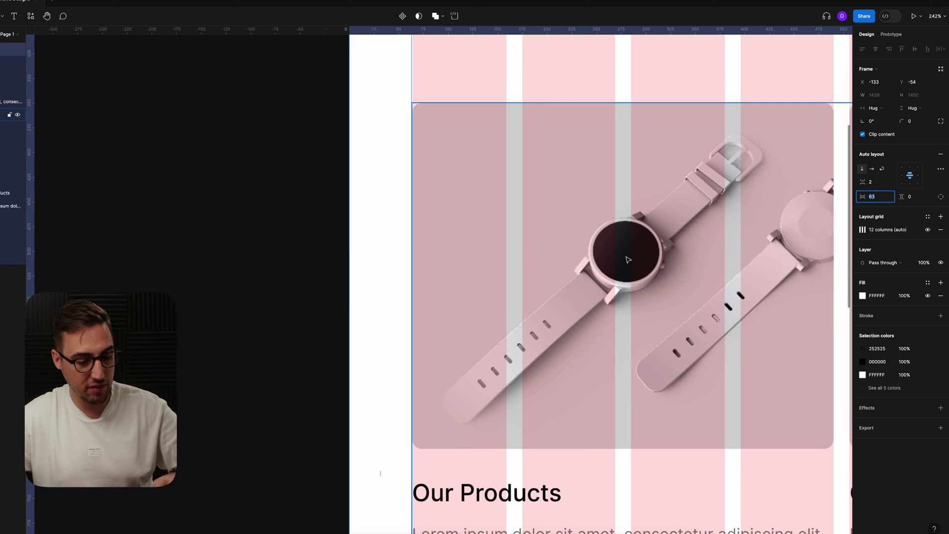
scroll(614, 249, "down", 2)
scroll(569, 228, "down", 4)
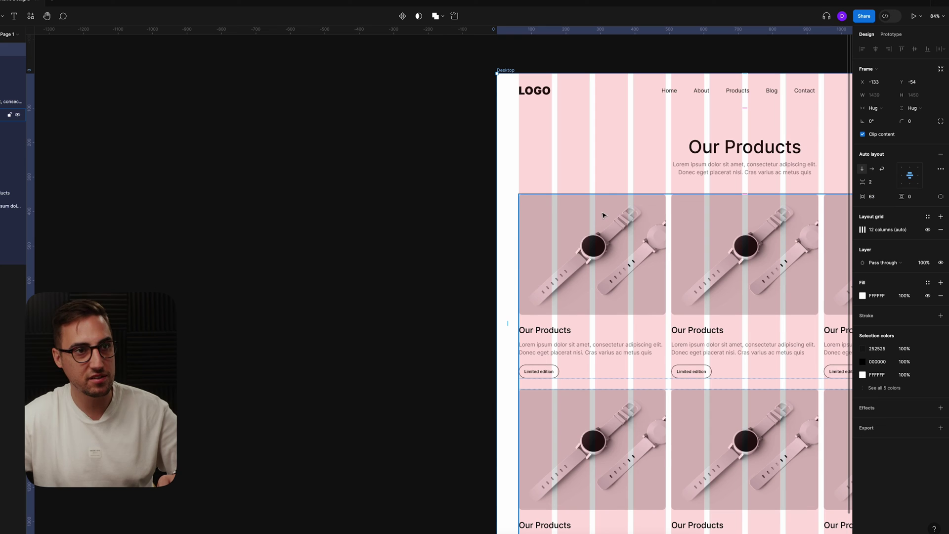
scroll(601, 212, "down", 2)
left_click(872, 196)
type("6")
key("Return")
scroll(806, 226, "down", 2)
left_click(814, 229)
scroll(741, 237, "right", 3)
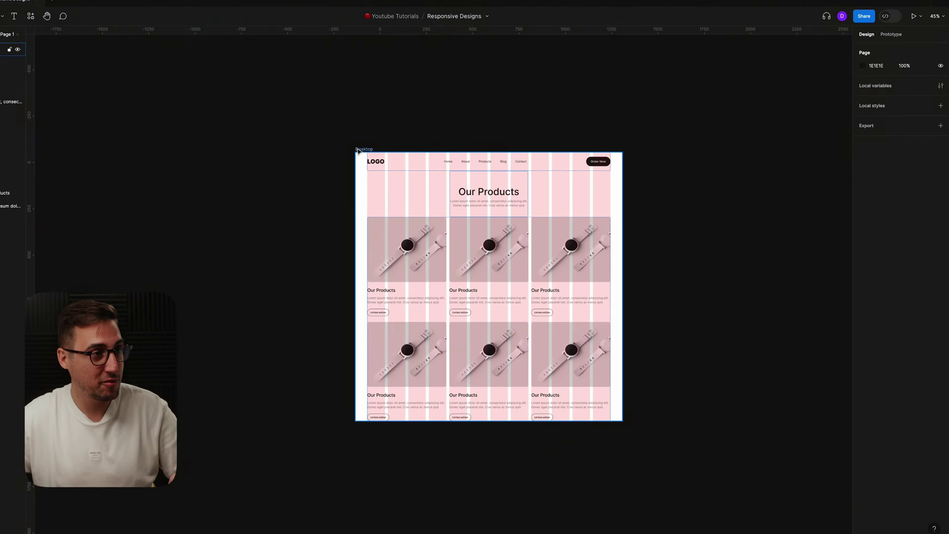
Hide the column grid and place a copy of the Desktop frame, narrowed to about 666 wide, beside the original.
left_click(359, 150)
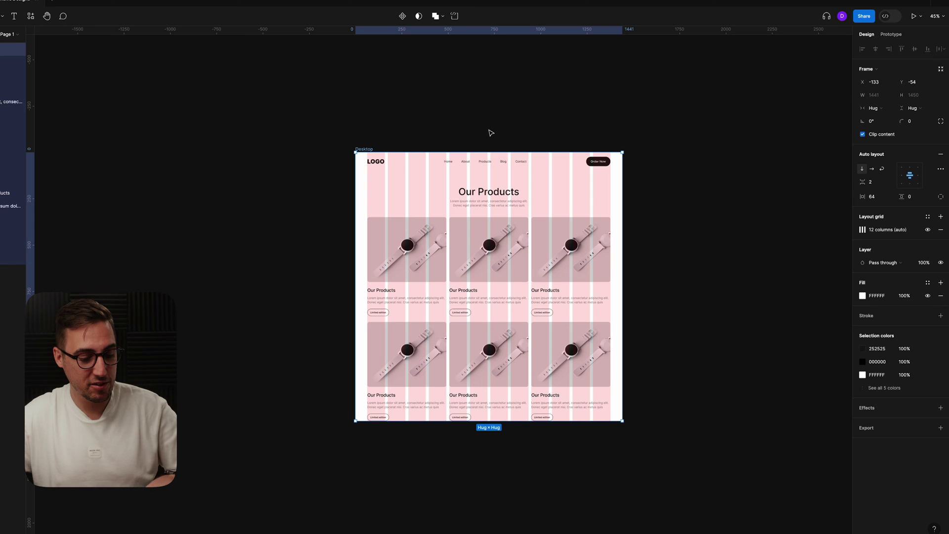
key("ctrl+g")
left_click_drag(368, 151, 657, 152)
scroll(644, 165, "right", 5)
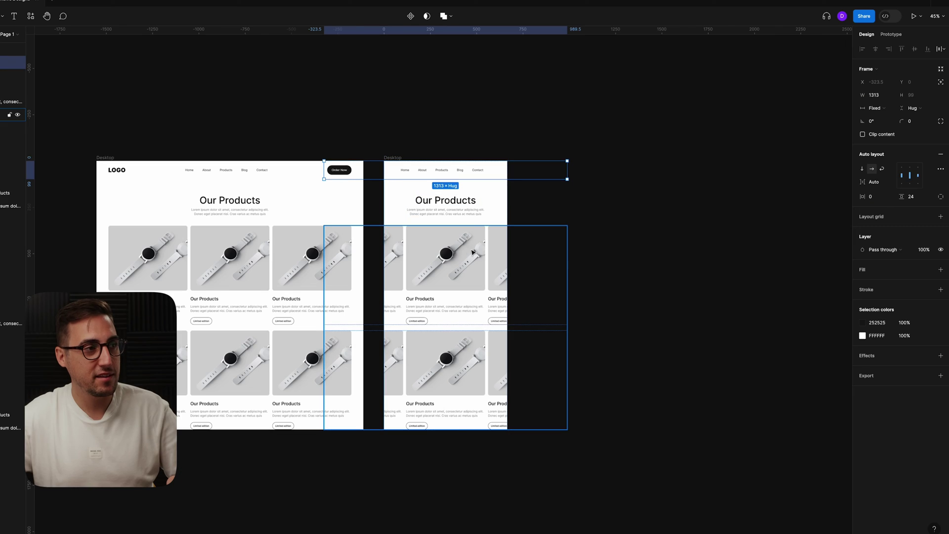
Set the horizontal sizing of the copy's menu and card-rows frames to Fill container.
left_click(468, 255, "shift")
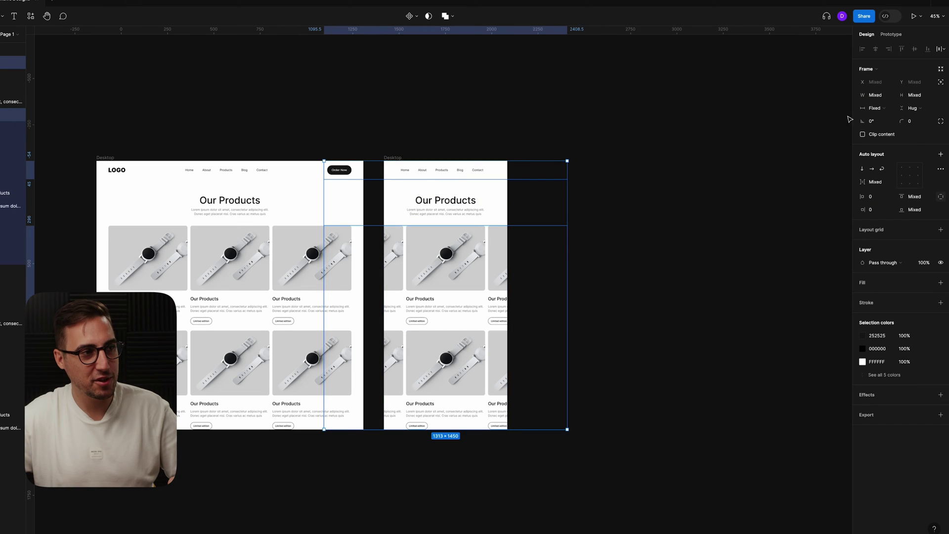
left_click(887, 108)
left_click(891, 125)
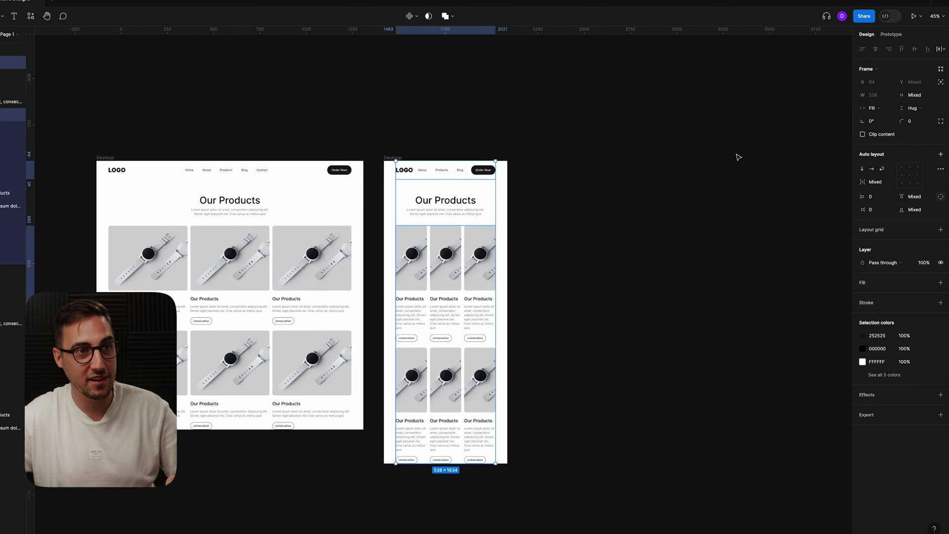
Try resizing the copied Desktop frame freehand, and set its width to 744.
left_click(393, 157)
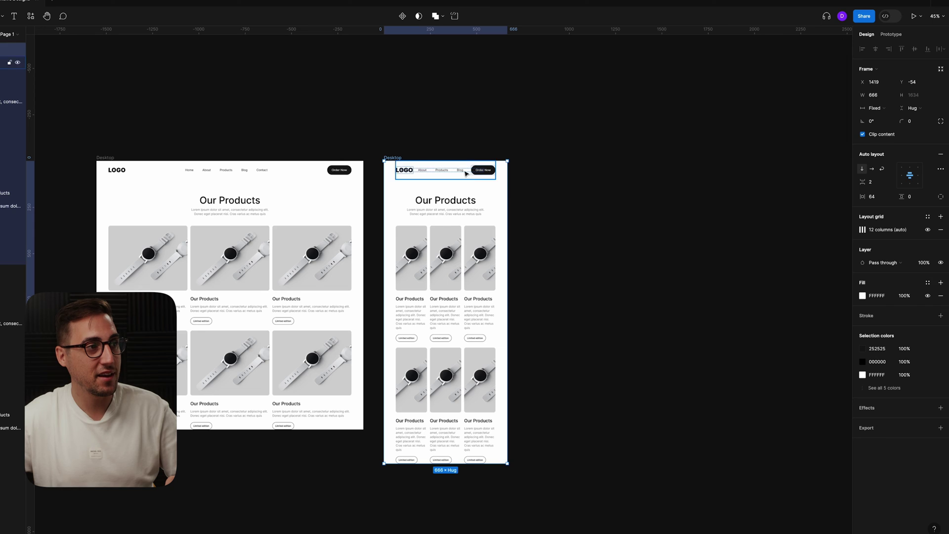
left_click_drag(509, 190, 541, 190)
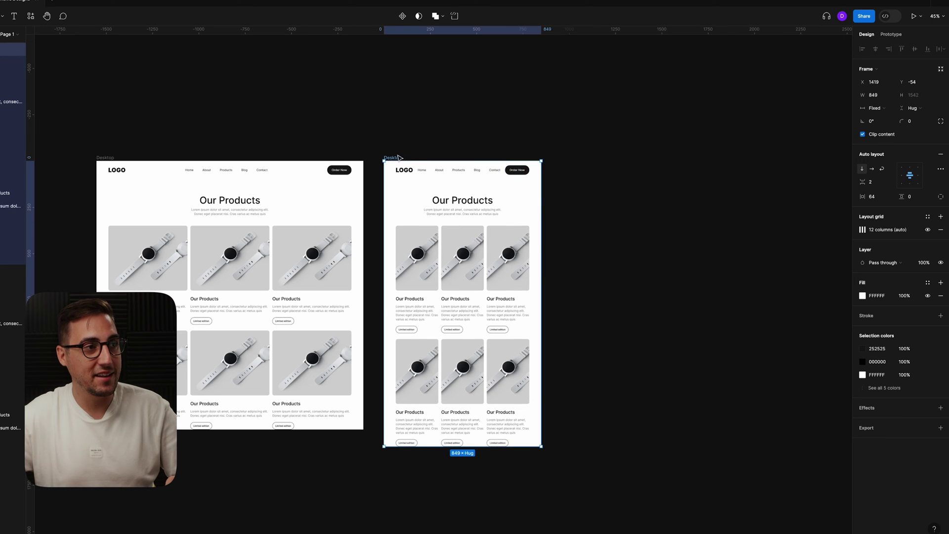
left_click(877, 95)
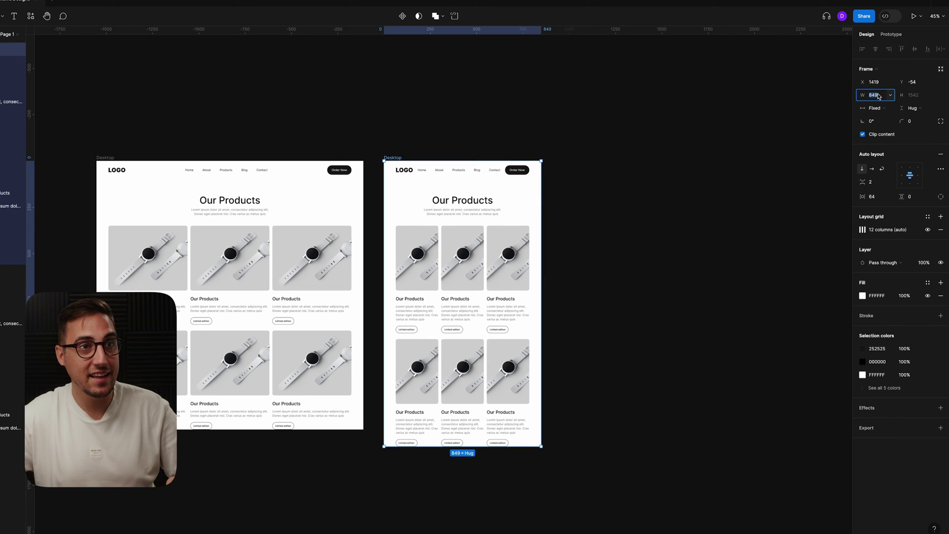
type("744")
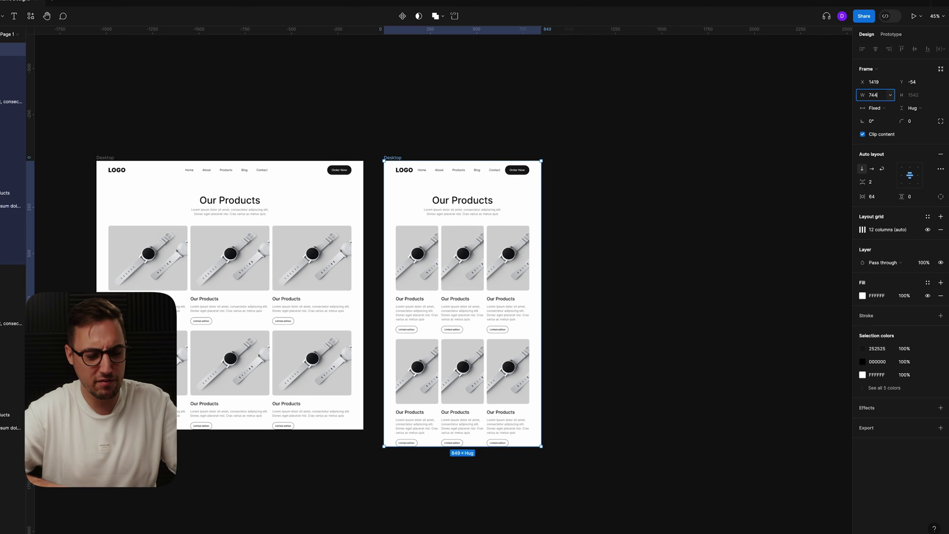
key("Return")
Set the horizontal padding of the copied Desktop frame to 32.
scroll(390, 148, "up", 3)
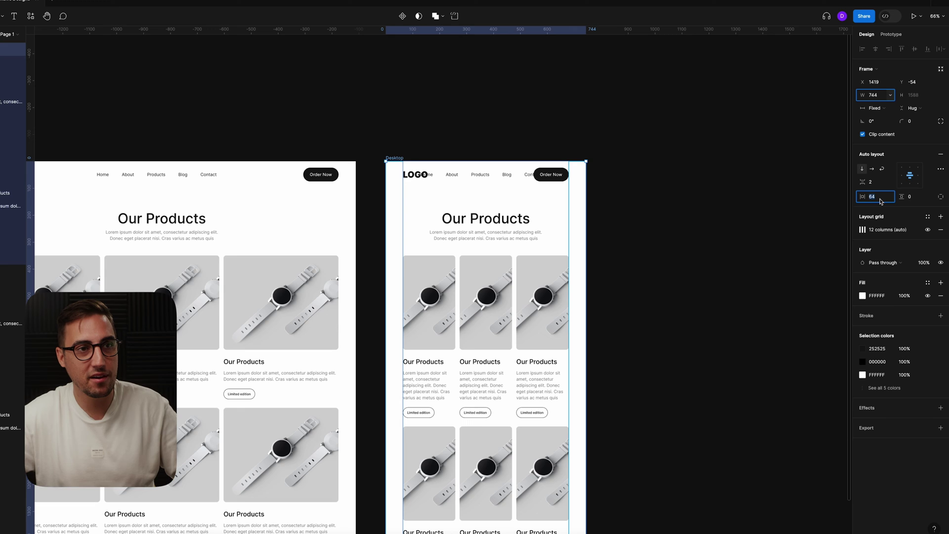
key("Return")
left_click(523, 177)
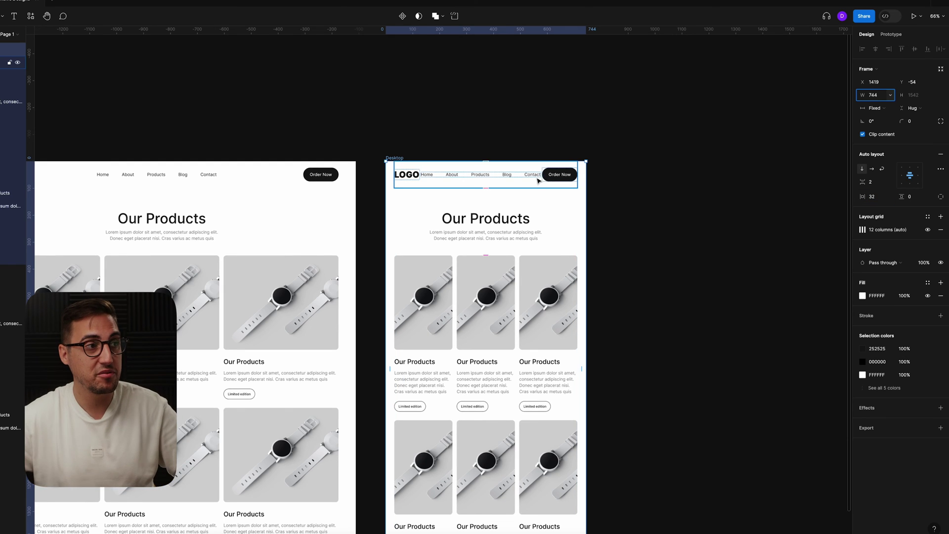
Set the horizontal sizing of the copy's heading frame to Fill container, and select the frame holding its card rows.
left_click(489, 220)
left_click(874, 108)
left_click(896, 118)
left_click(500, 289)
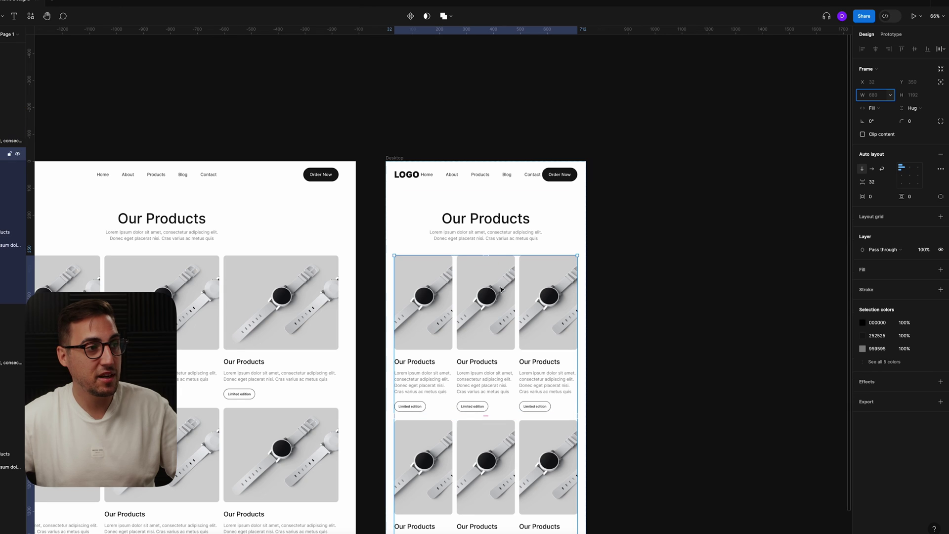
Delete the third product card from both card rows of the 744-wide frame.
left_click(505, 292)
left_click(544, 288)
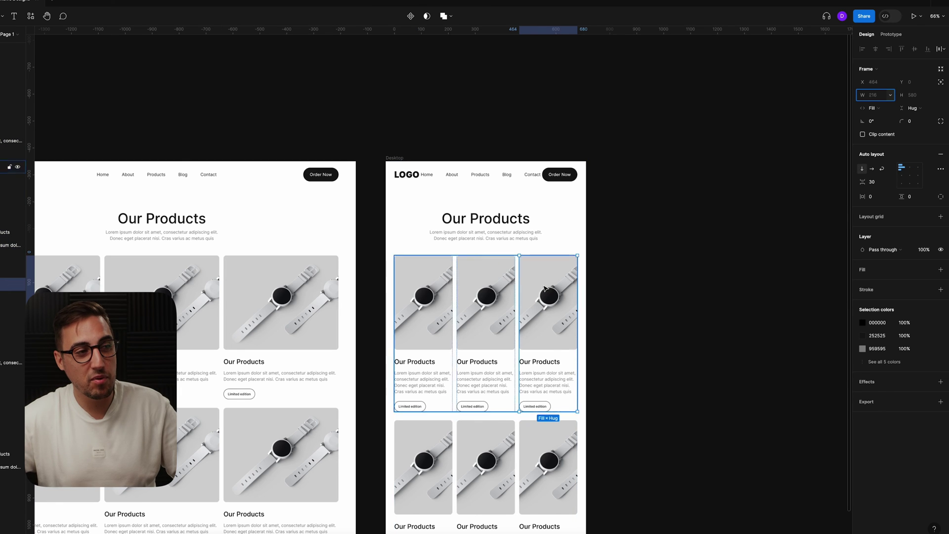
key("Delete")
scroll(677, 285, "down", 3)
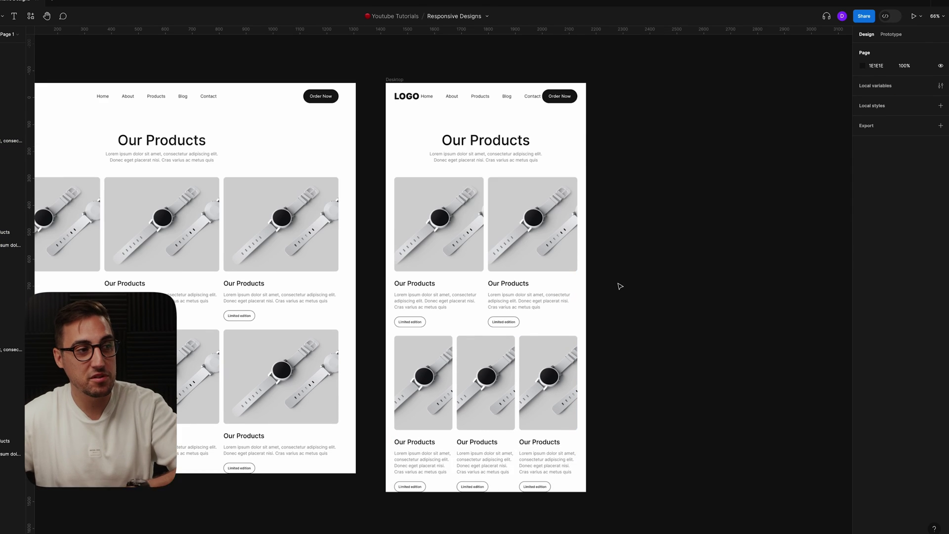
left_click(556, 363)
key("Delete")
scroll(664, 316, "down", 3)
scroll(661, 314, "up", 3)
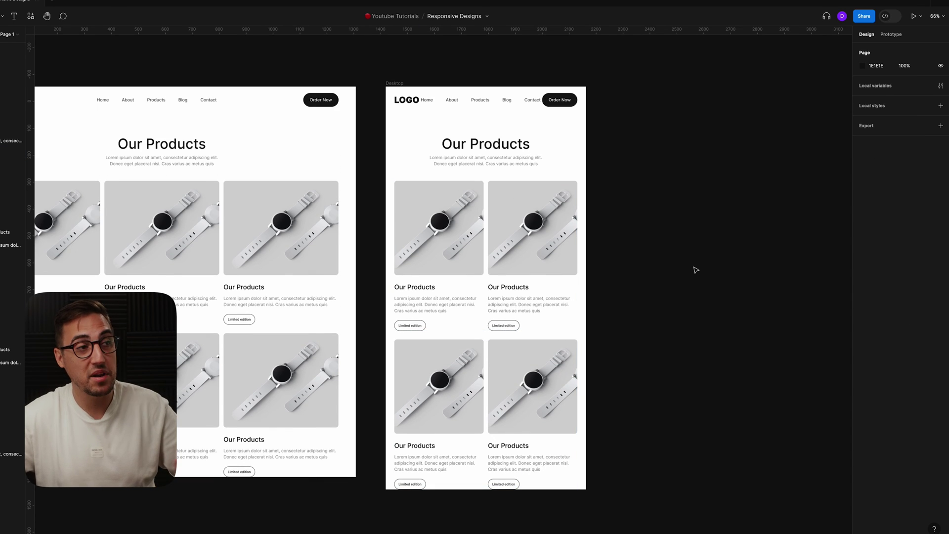
Rename the 744-wide frame as Tablet.
scroll(649, 270, "up", 1)
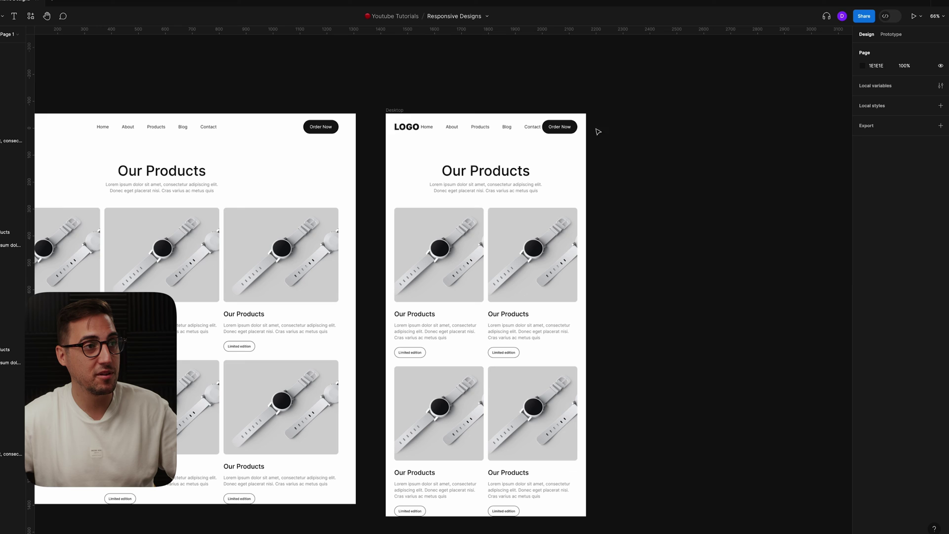
left_click(401, 109)
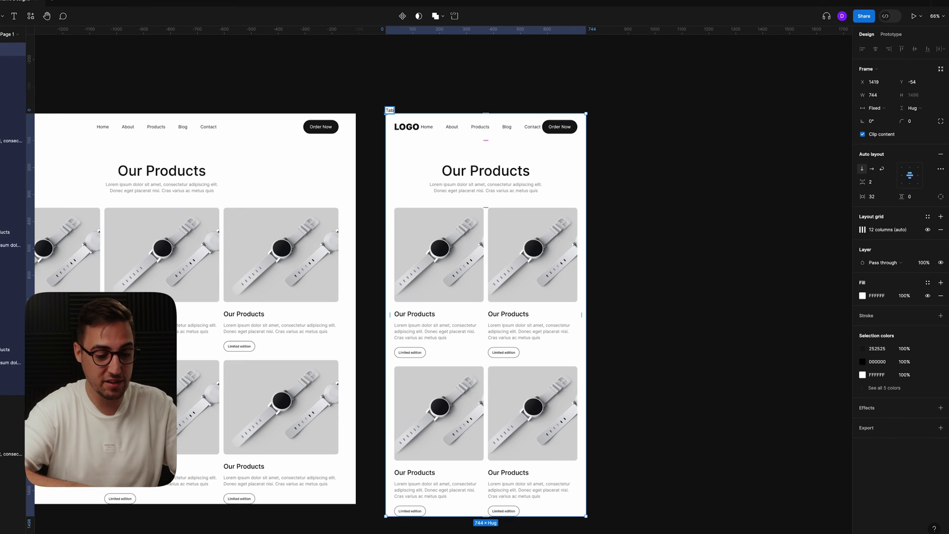
left_click(503, 109)
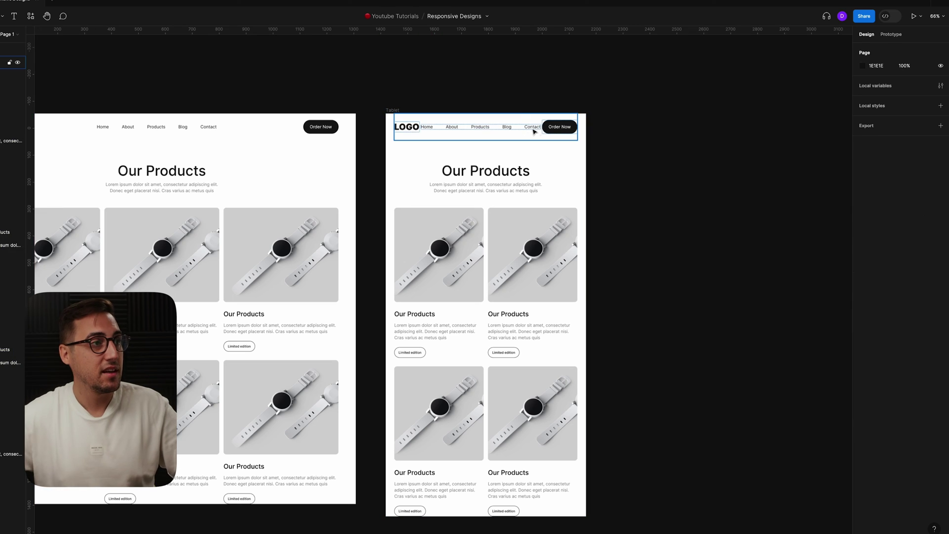
Delete the group of navigation links, Home through Contact, from the Tablet frame's header.
double_click(425, 128)
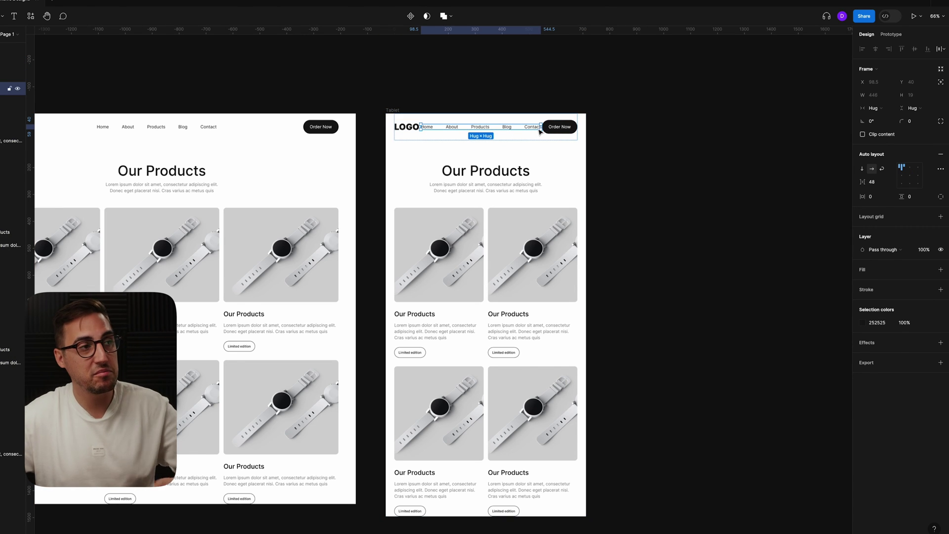
key("Delete")
left_click(561, 128)
key("Escape")
left_click(561, 128)
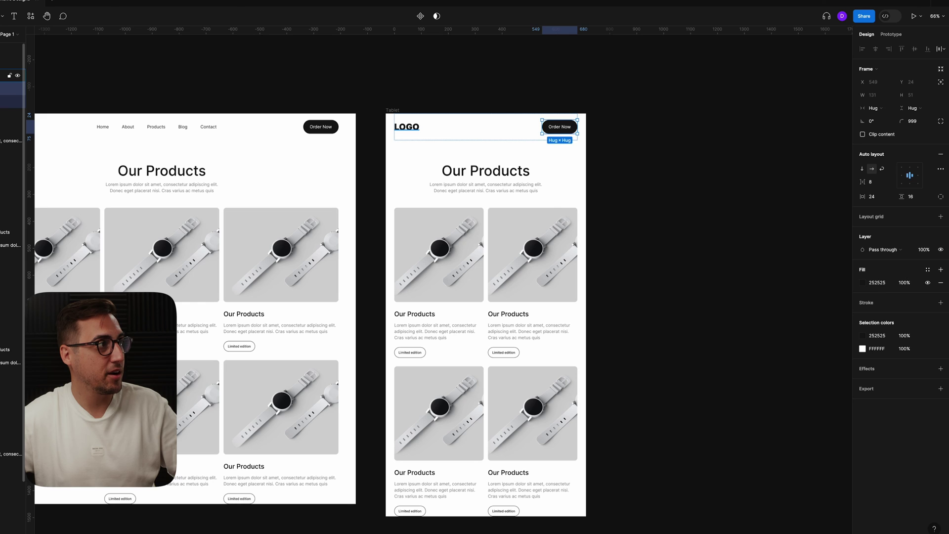
Replace the Tablet header's Order Now button with the right-aligned three-bar menu icon copied from the UXLAB Design System file.
left_click(84, 2)
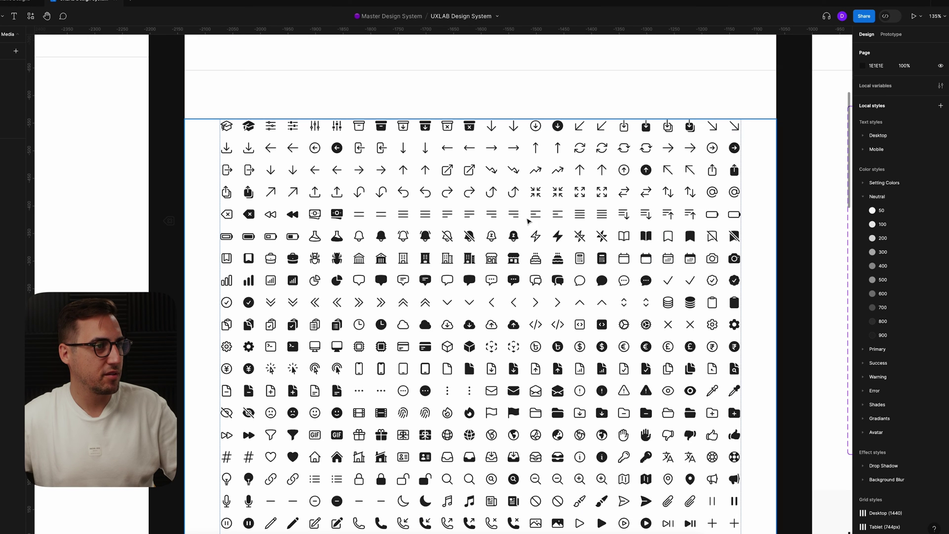
left_click(511, 219)
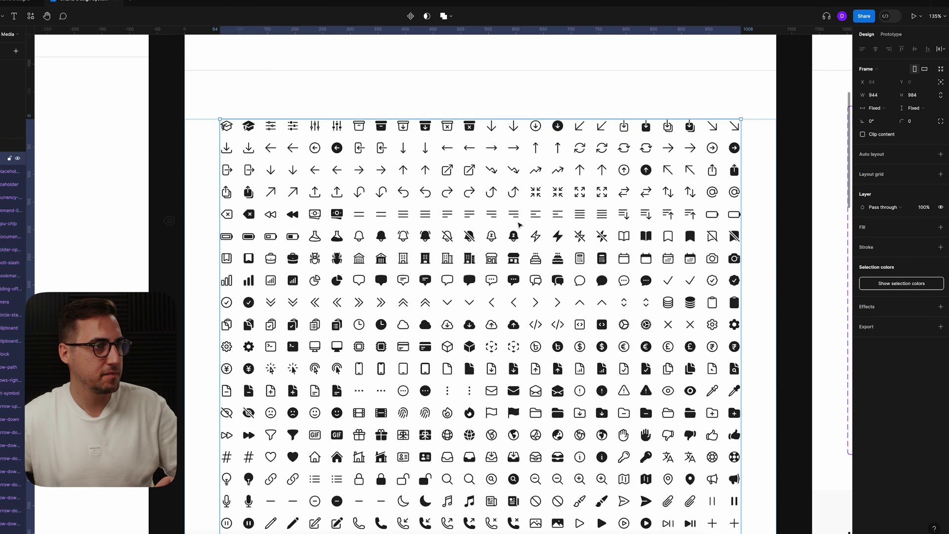
double_click(518, 220)
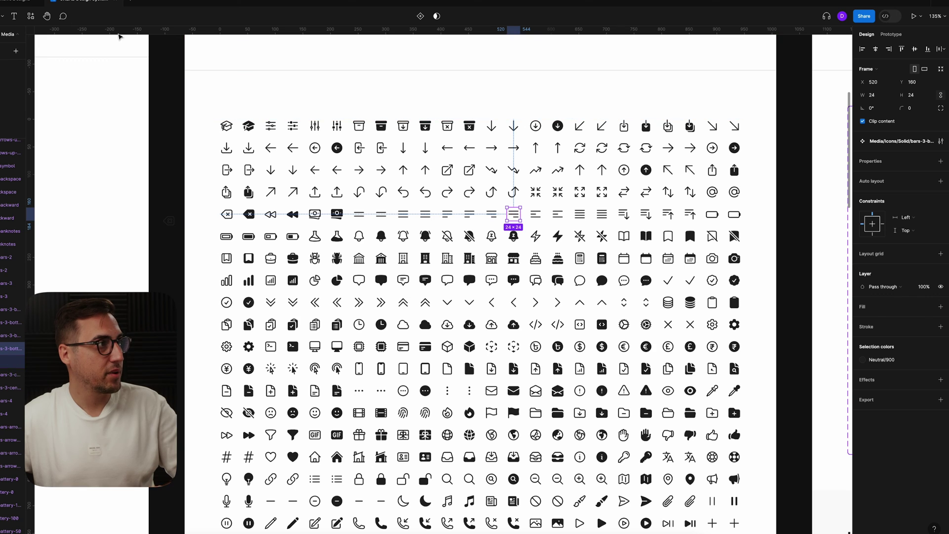
left_click(20, 2)
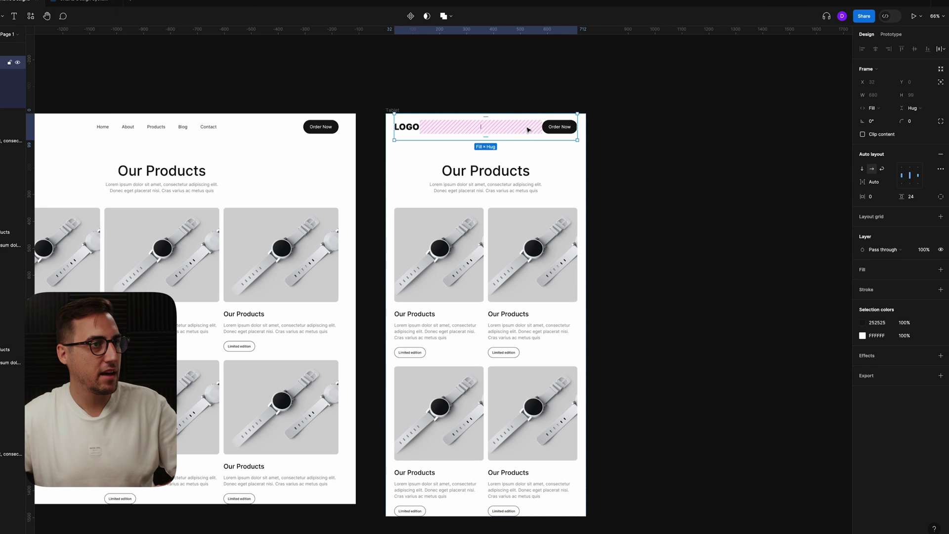
key("ctrl+v")
scroll(514, 130, "up", 3)
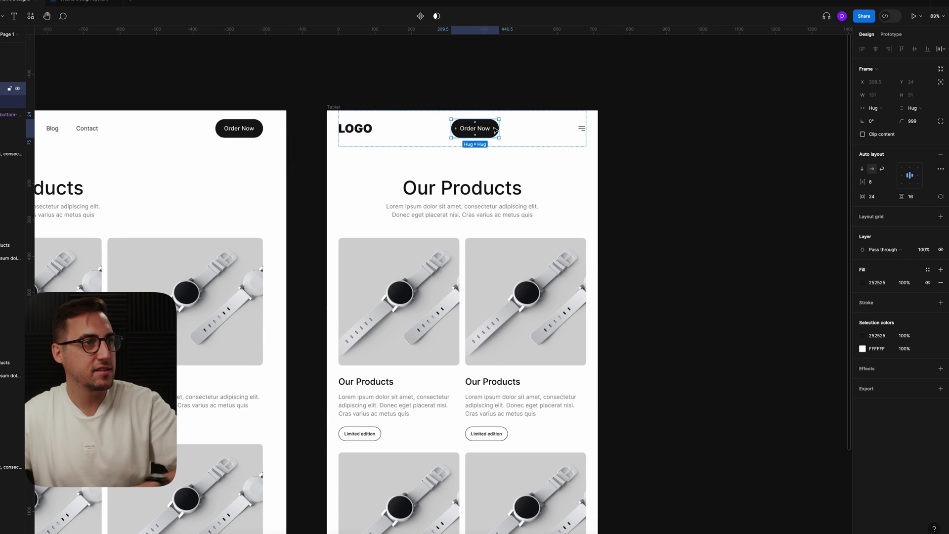
key("Delete")
left_click(632, 94)
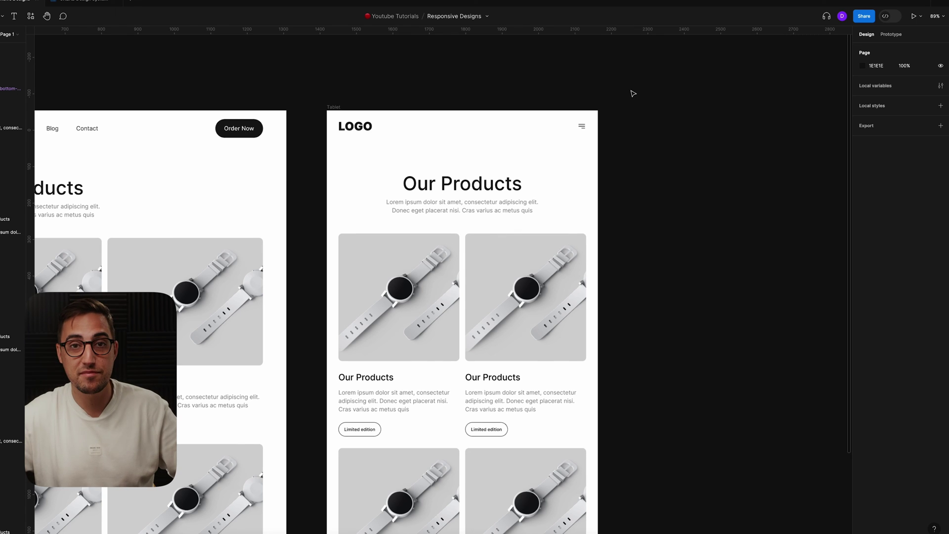
Duplicate the Tablet frame to its right with a gap of 76, and rename the copy as Mobile.
scroll(583, 101, "down", 5)
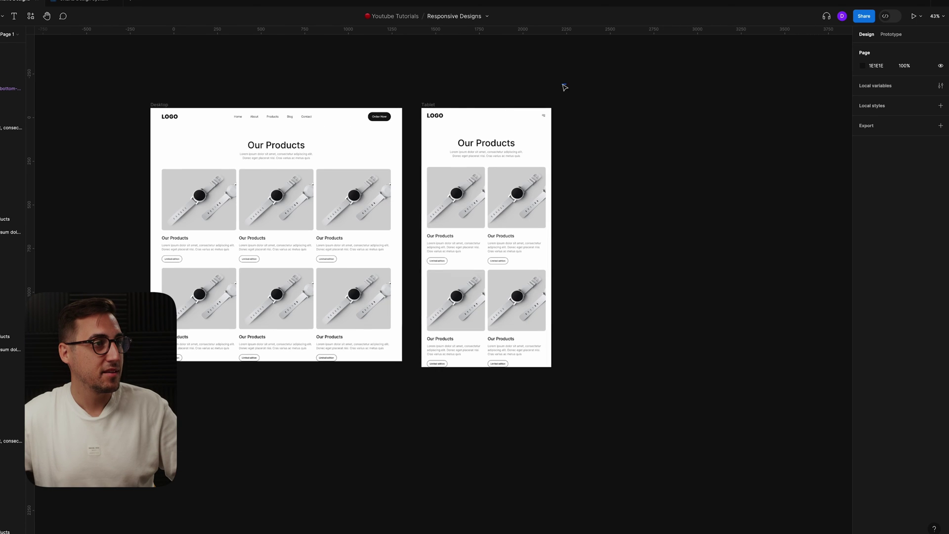
left_click(439, 105)
left_click_drag(440, 106, 583, 105)
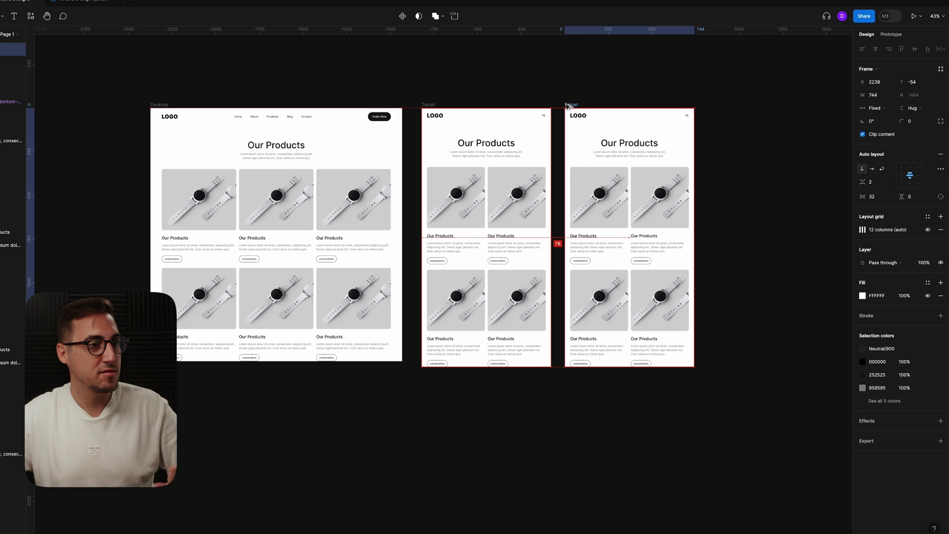
scroll(583, 104, "up", 3)
double_click(560, 107)
type("Mobile")
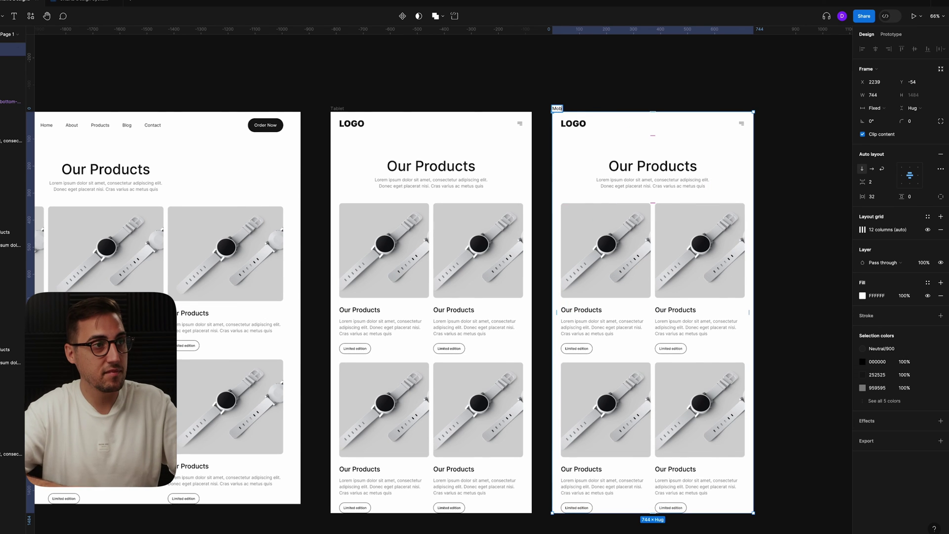
key("Return")
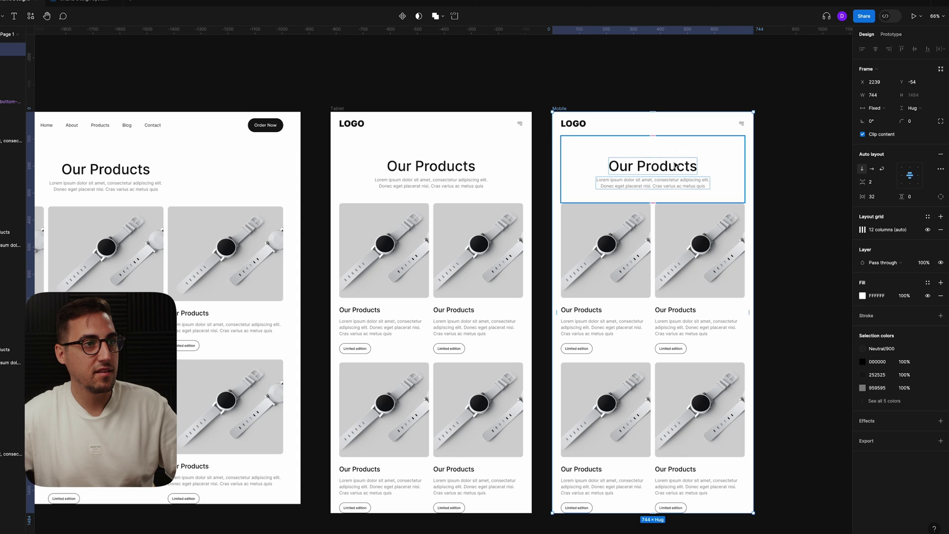
Set the Mobile frame's width to 375 and its horizontal padding to 16.
left_click(882, 96)
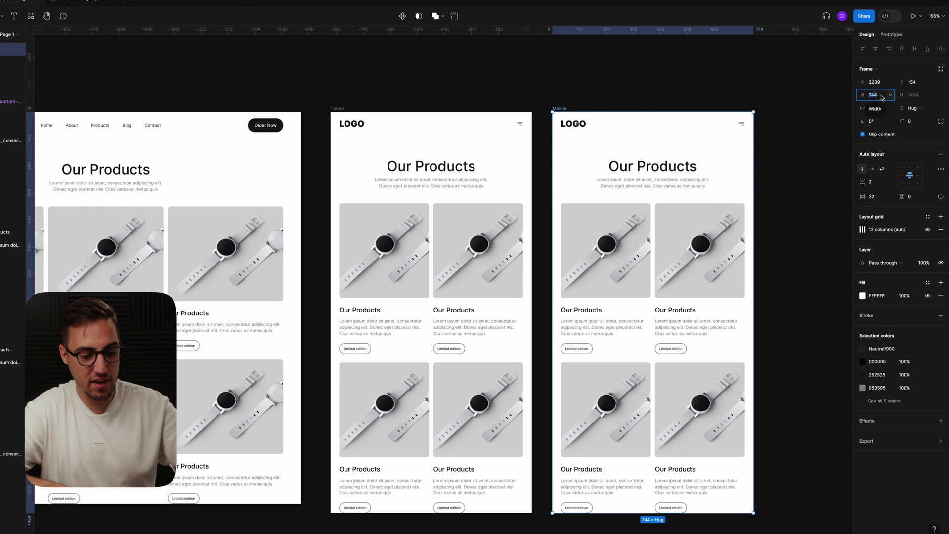
type("3")
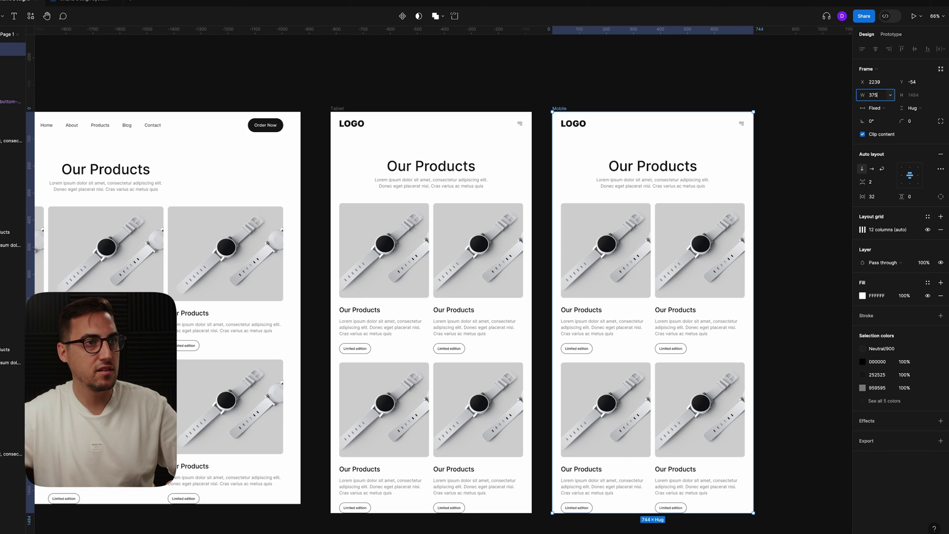
type("75")
key("Return")
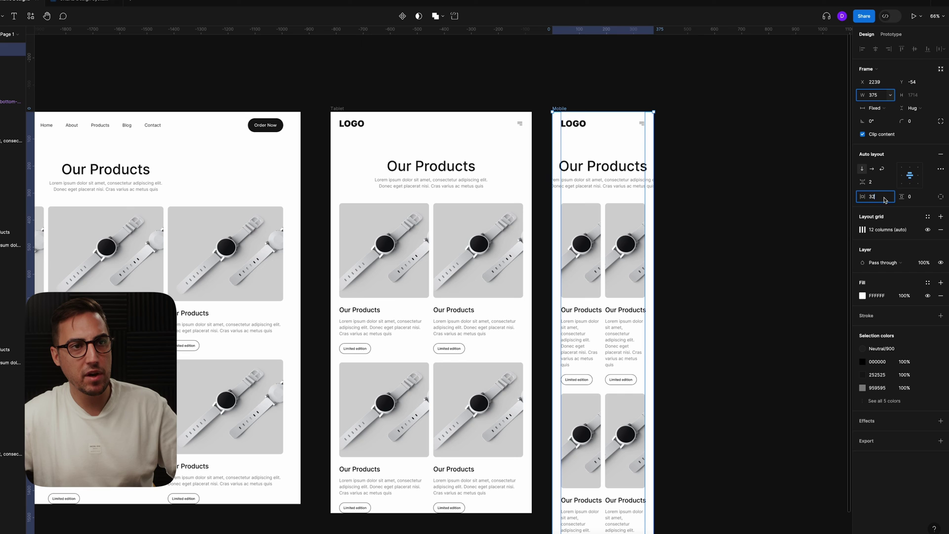
type("16")
key("Return")
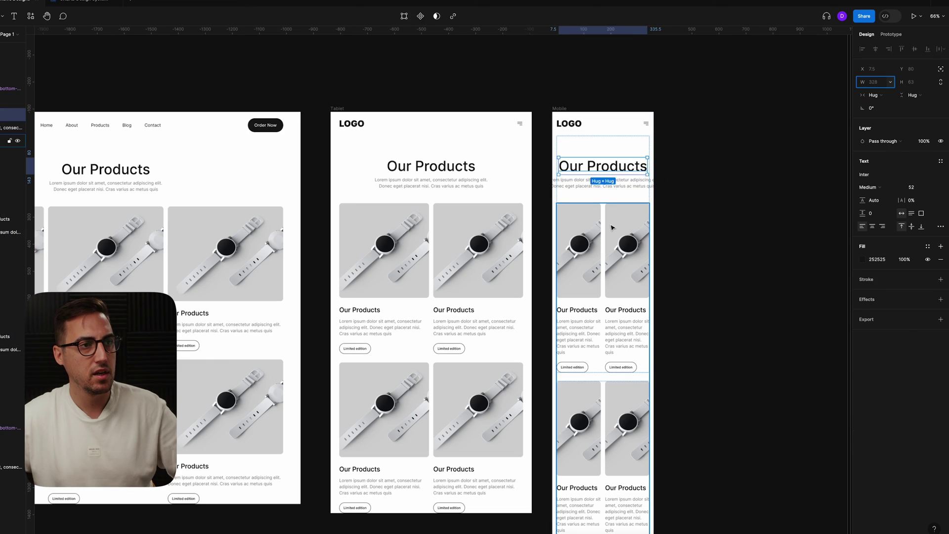
Delete the second product card from both card rows of the Mobile frame.
left_click(613, 228)
left_click(632, 233)
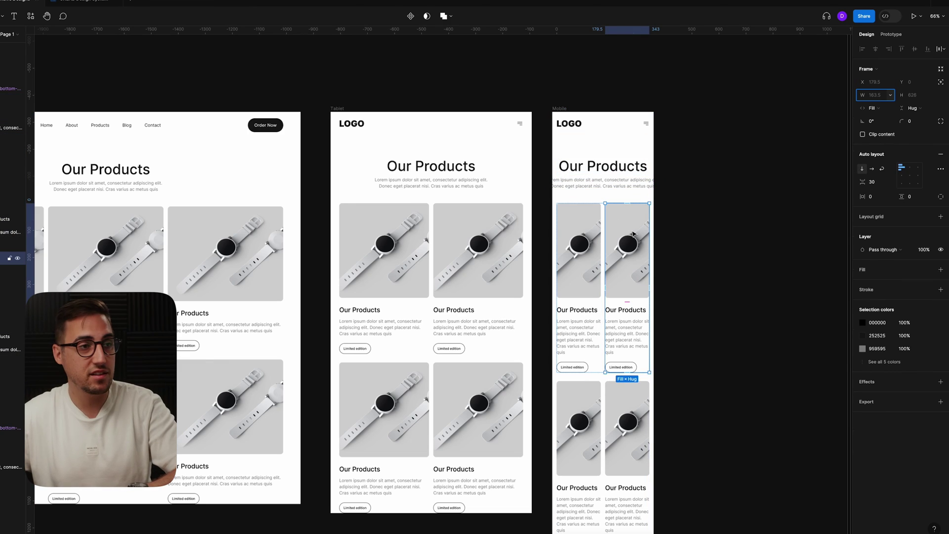
key("Delete")
scroll(637, 235, "down", 3)
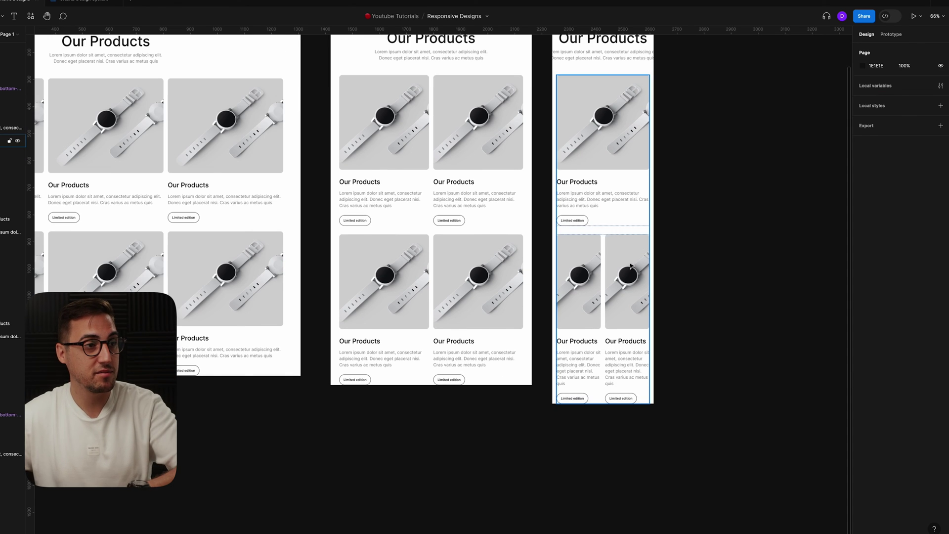
left_click(625, 276)
left_click(626, 276)
key("Delete")
scroll(733, 231, "up", 3)
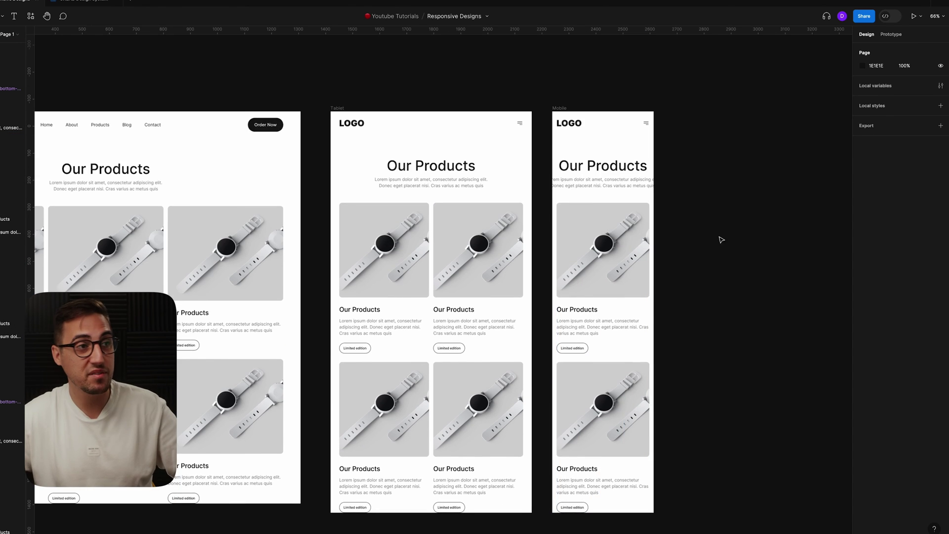
Set the font size of the Mobile frame's main Our Products title to 32.
scroll(634, 241, "up", 1)
left_click(599, 187)
left_click(600, 190)
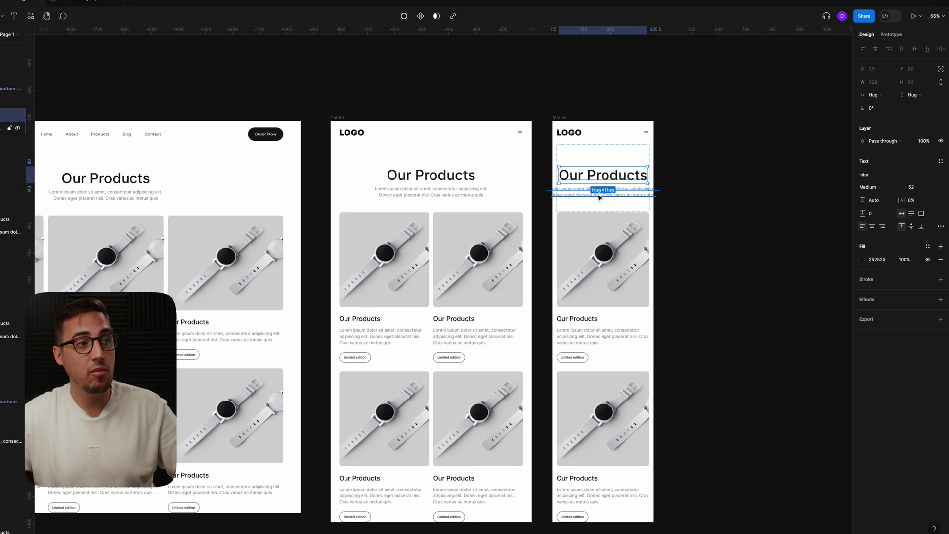
left_click(629, 179, "shift")
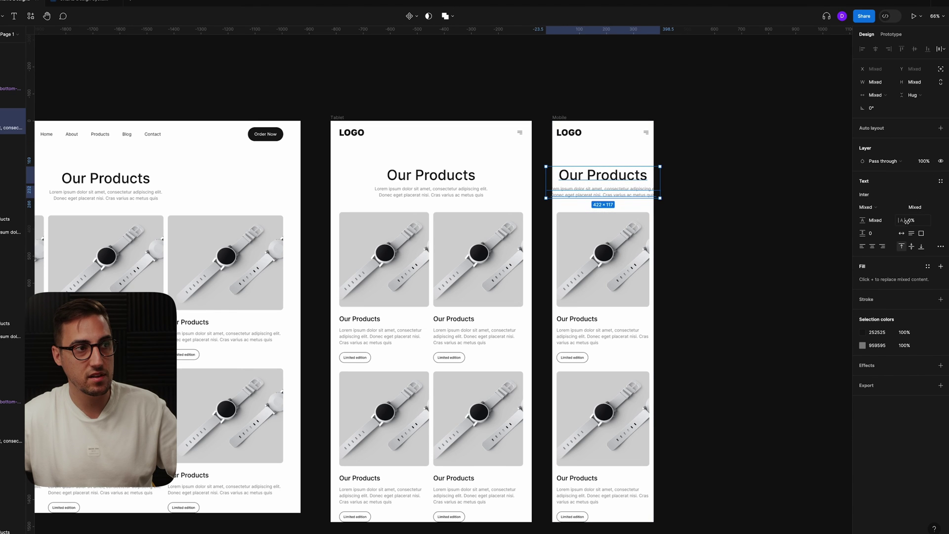
double_click(637, 177)
key("Escape")
left_click(913, 187)
type("32")
key("Return")
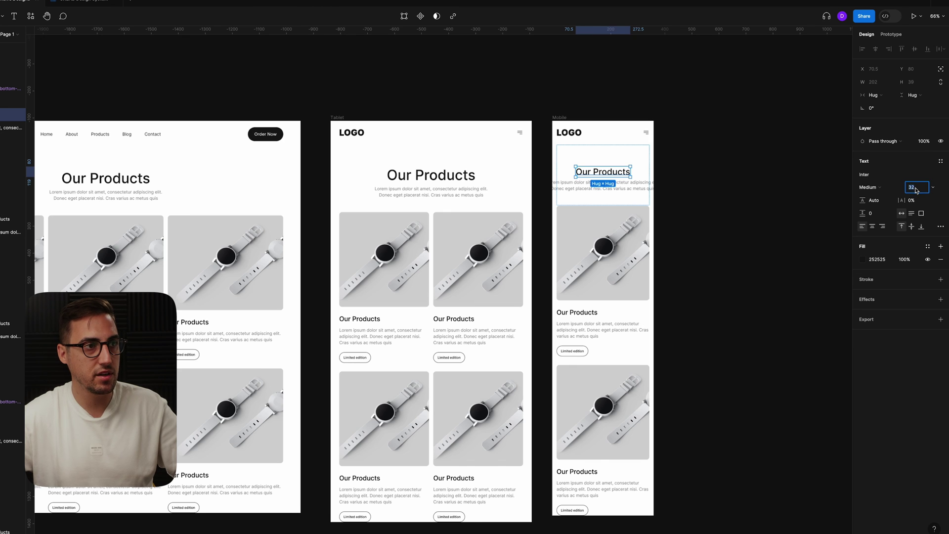
Set the Mobile subtitle text to font size 14 and its horizontal sizing to Fill container.
left_click(603, 186)
left_click(915, 187)
type("1")
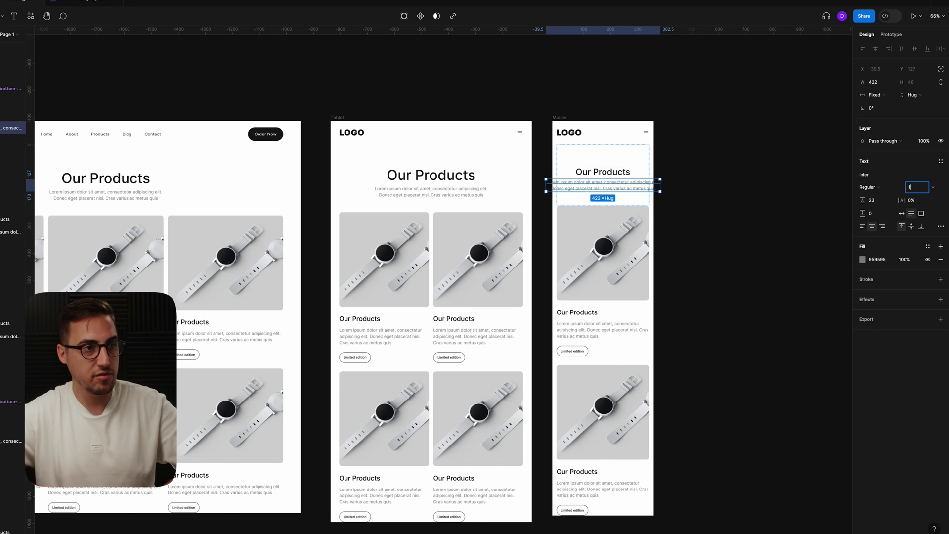
type("4")
key("Return")
left_click(889, 97)
left_click(879, 116)
Set the font size of the Mobile frame's main Our Products title to 40.
left_click(625, 173)
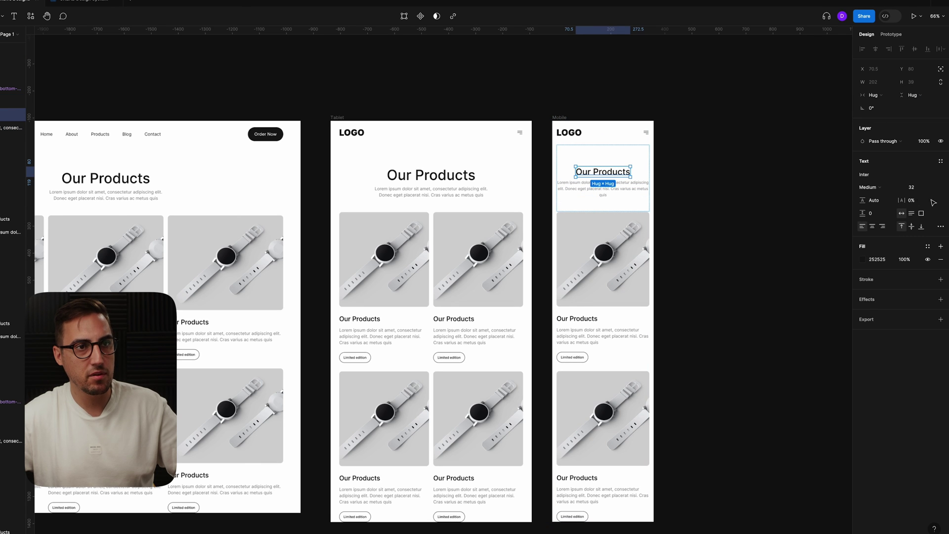
left_click(922, 188)
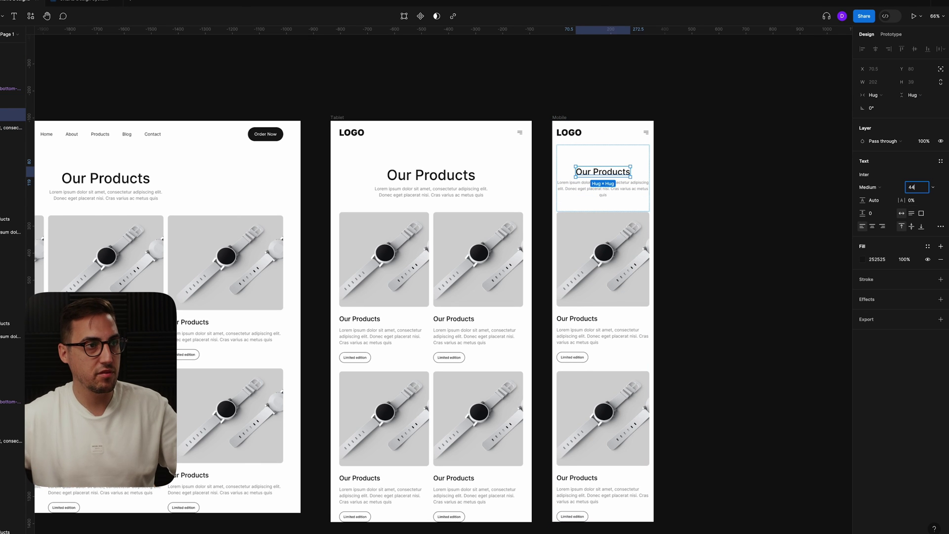
type("40")
key("Return")
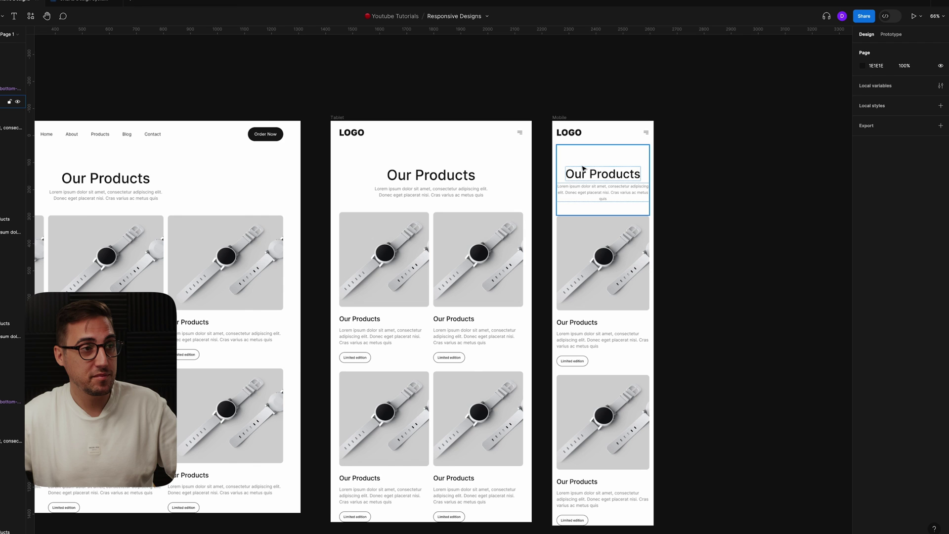
left_click(684, 176)
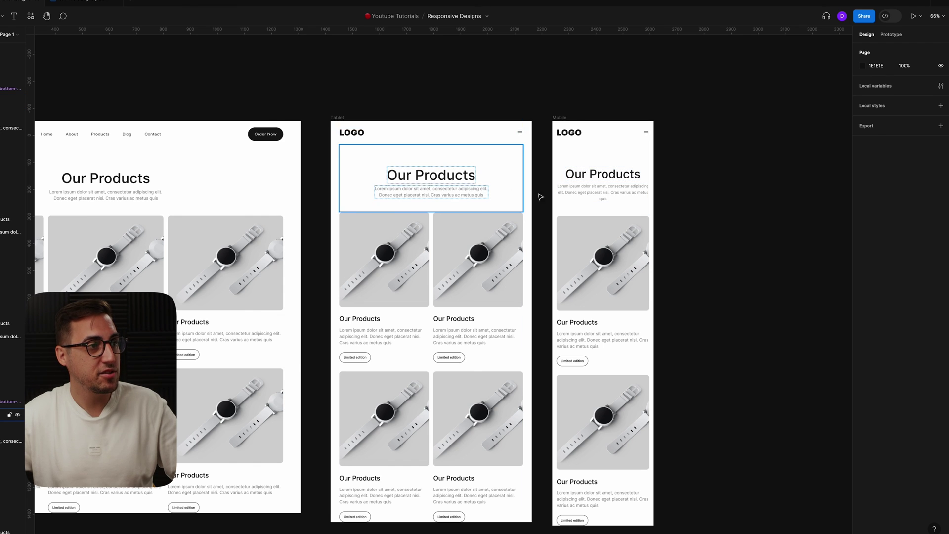
Set the top and bottom padding of the Mobile frame's heading frame to 32.
scroll(510, 185, "down", 1)
scroll(538, 201, "down", 2)
scroll(647, 188, "down", 3)
scroll(652, 207, "up", 3)
left_click(625, 181)
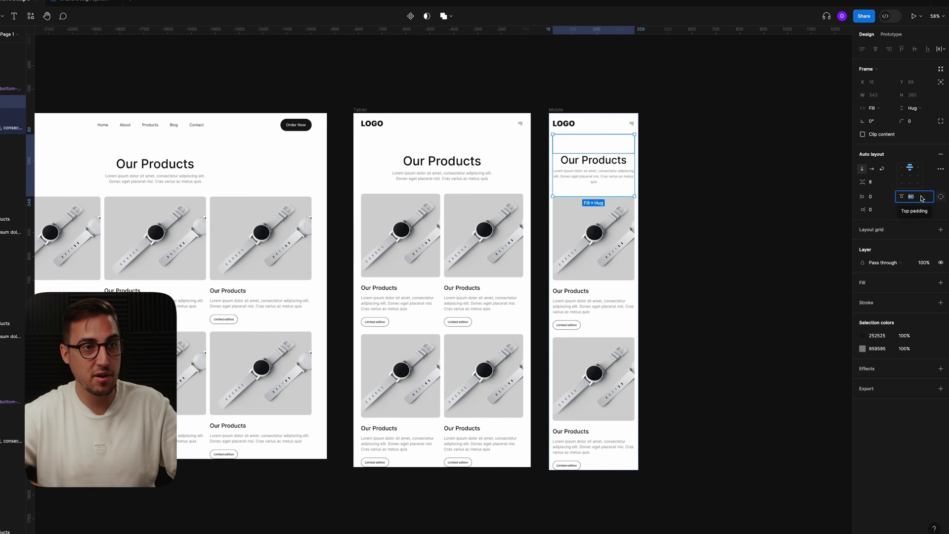
key("Return")
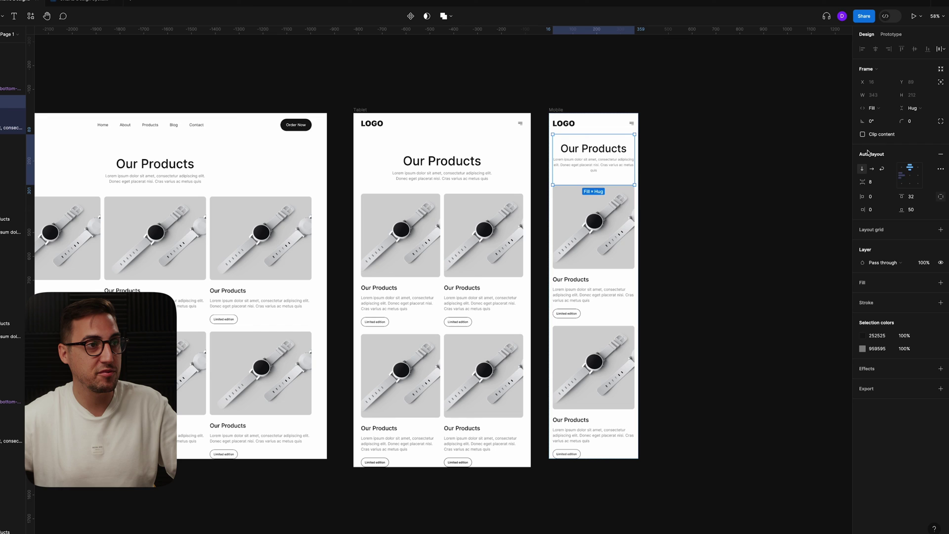
left_click(926, 212)
type("32")
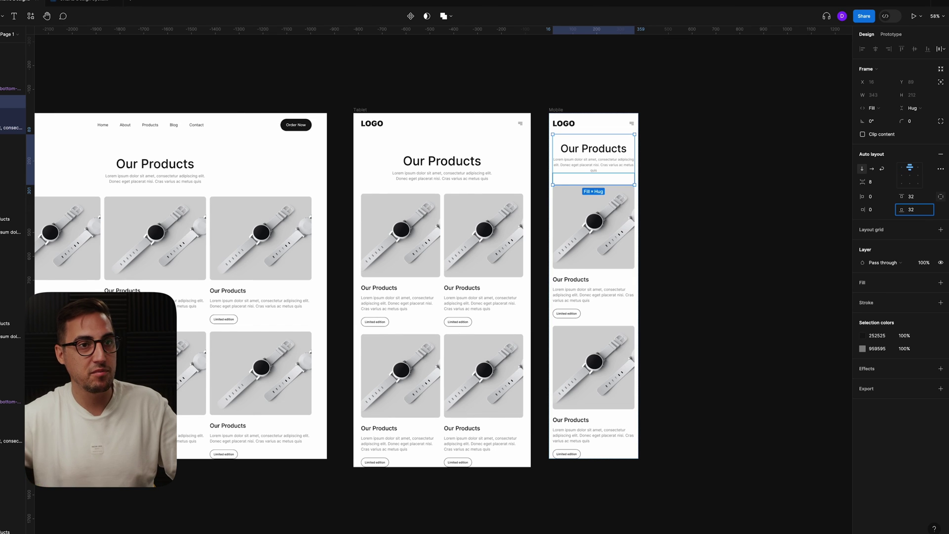
key("Return")
left_click(791, 197)
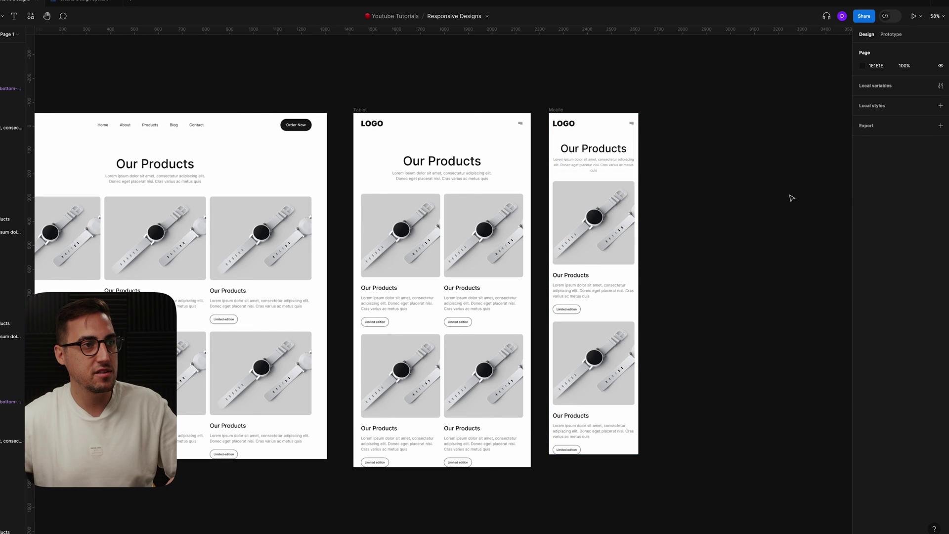